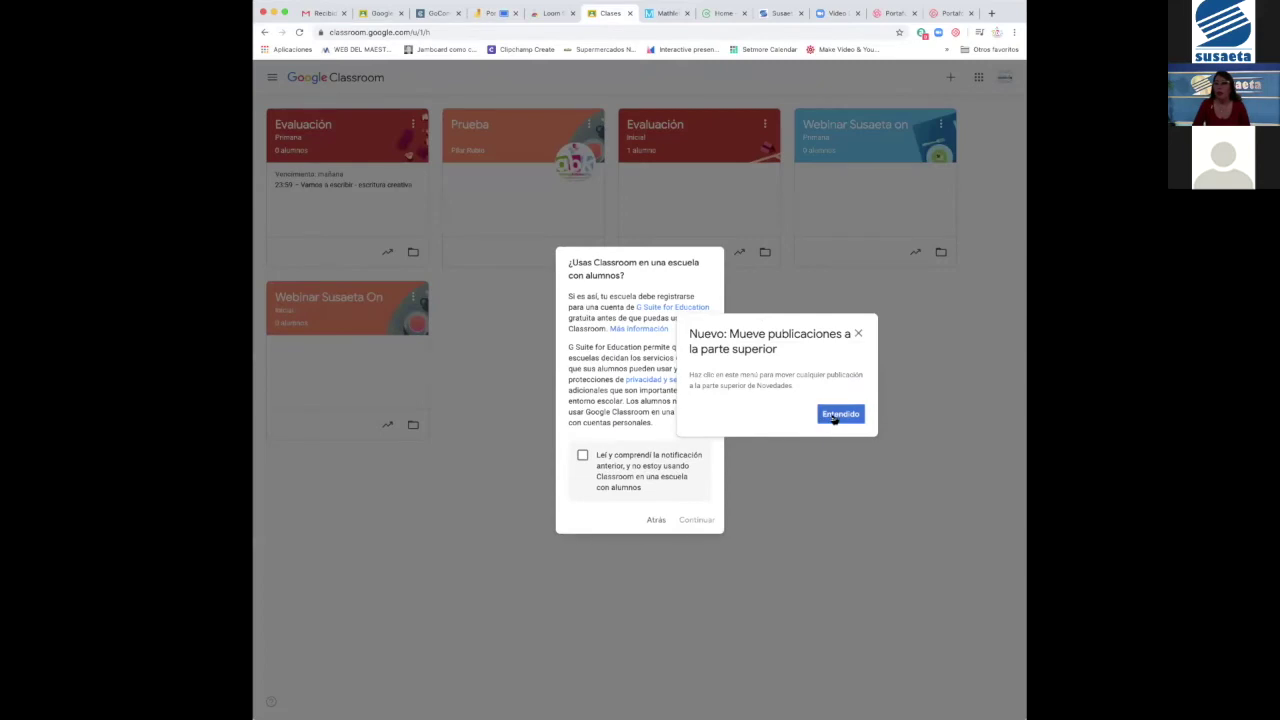
# Dismiss the new-feature tip, accept the notice about not using Classroom in a school with students, and continue to class creation
pyautogui.click(583, 456)
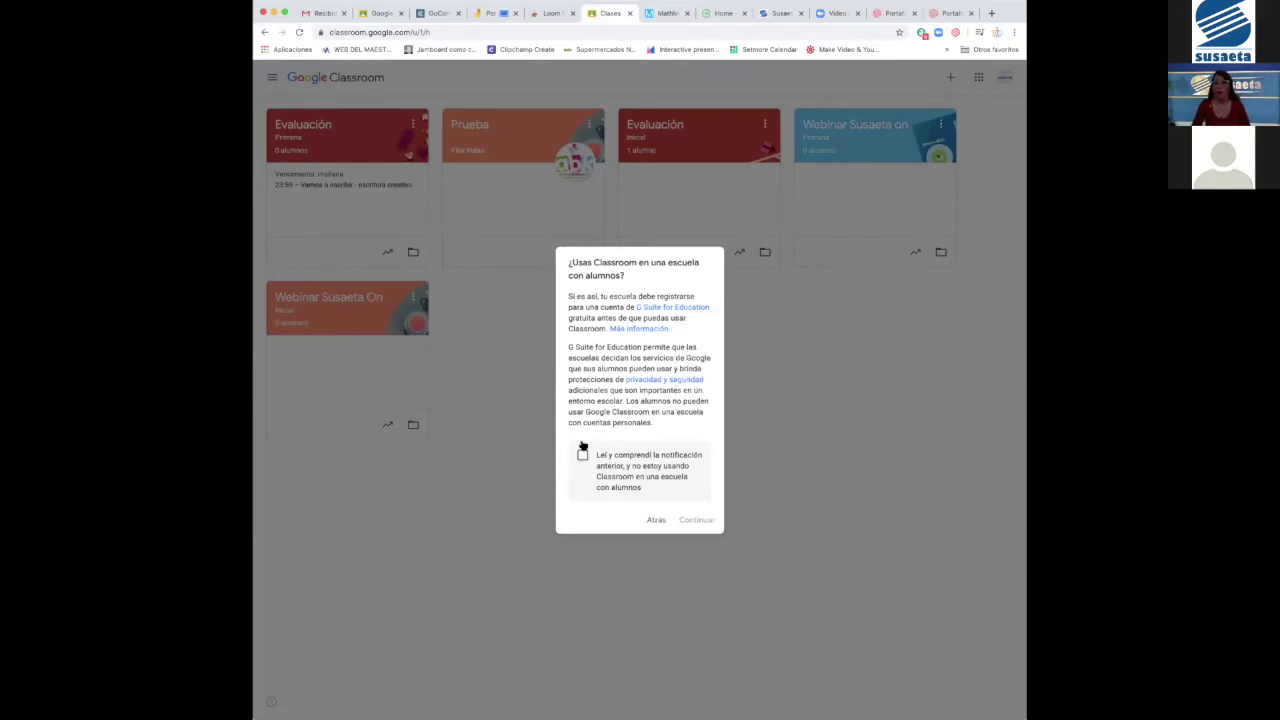
pyautogui.click(583, 456)
pyautogui.click(583, 456)
pyautogui.click(697, 520)
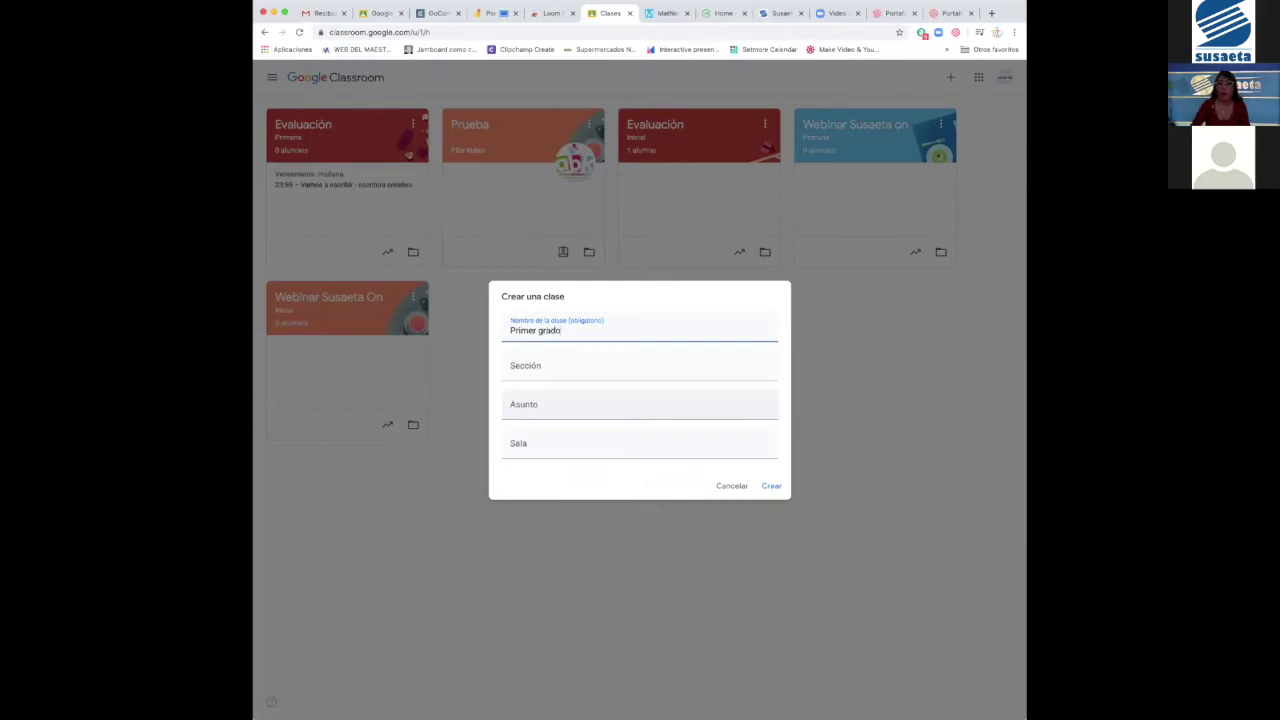
# Create the class "Primer grado" with section 101 and subject "Lengua Española"
pyautogui.click(542, 369)
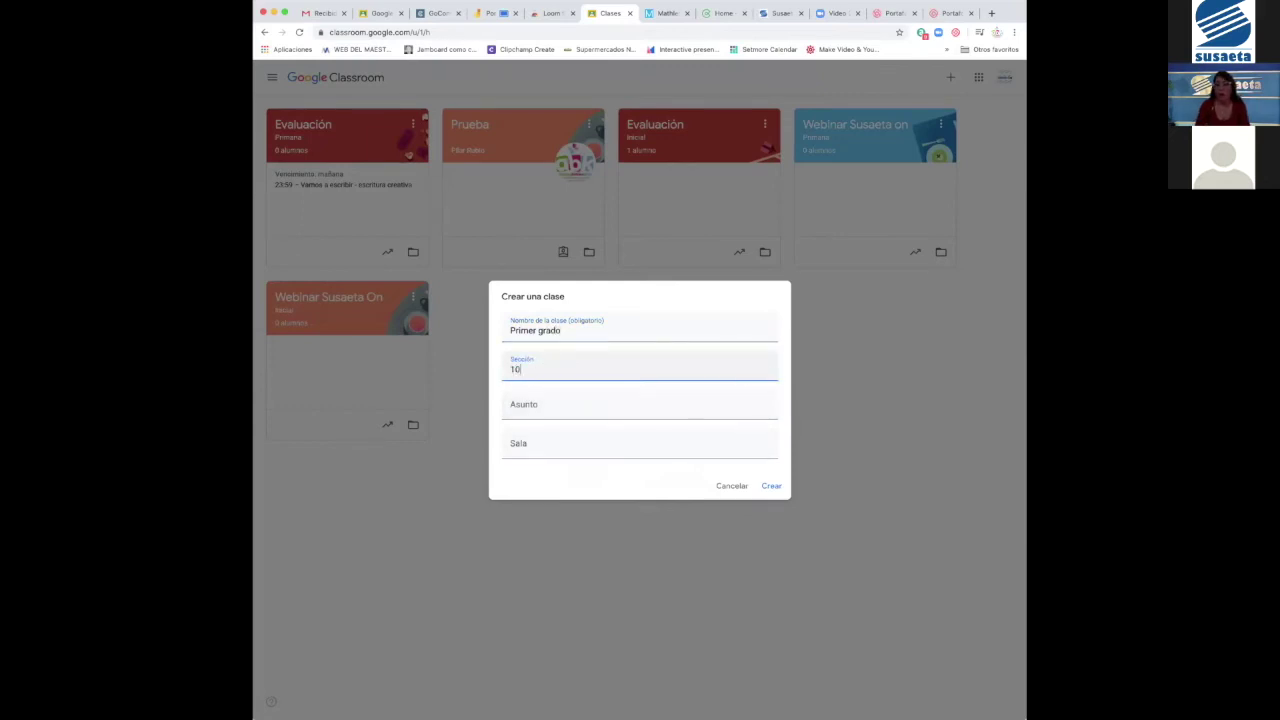
pyautogui.click(540, 408)
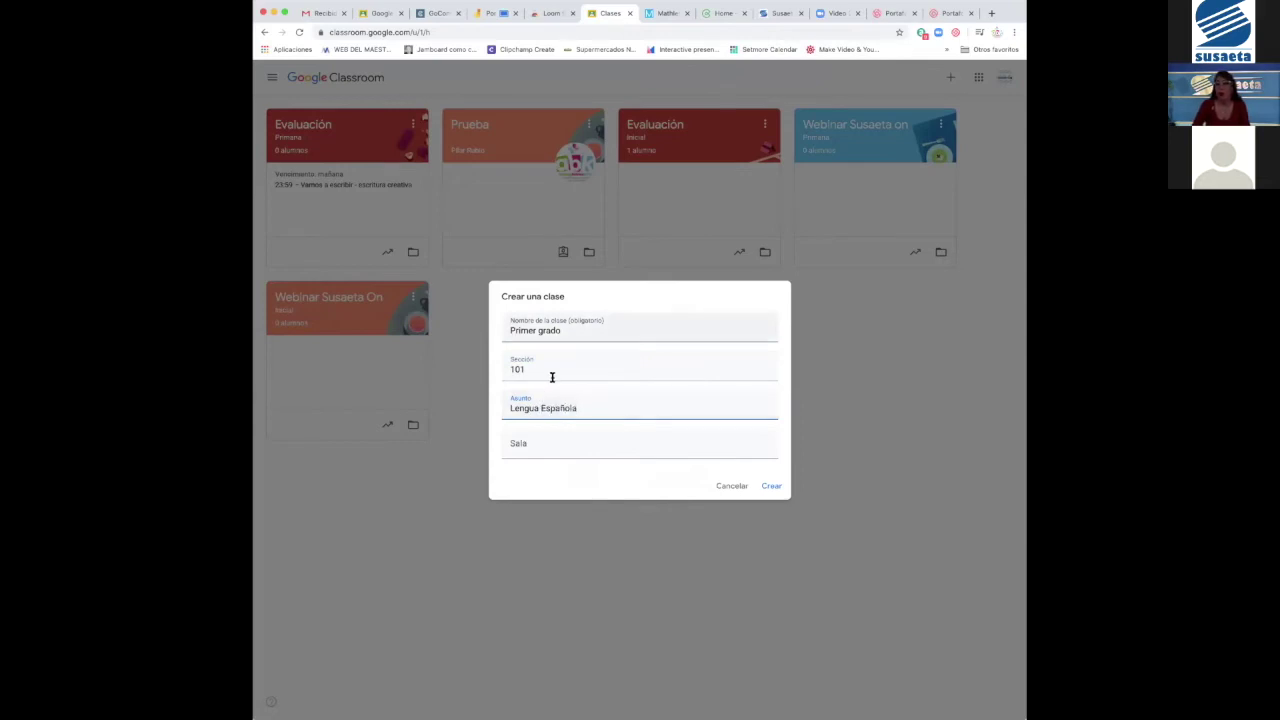
pyautogui.click(772, 487)
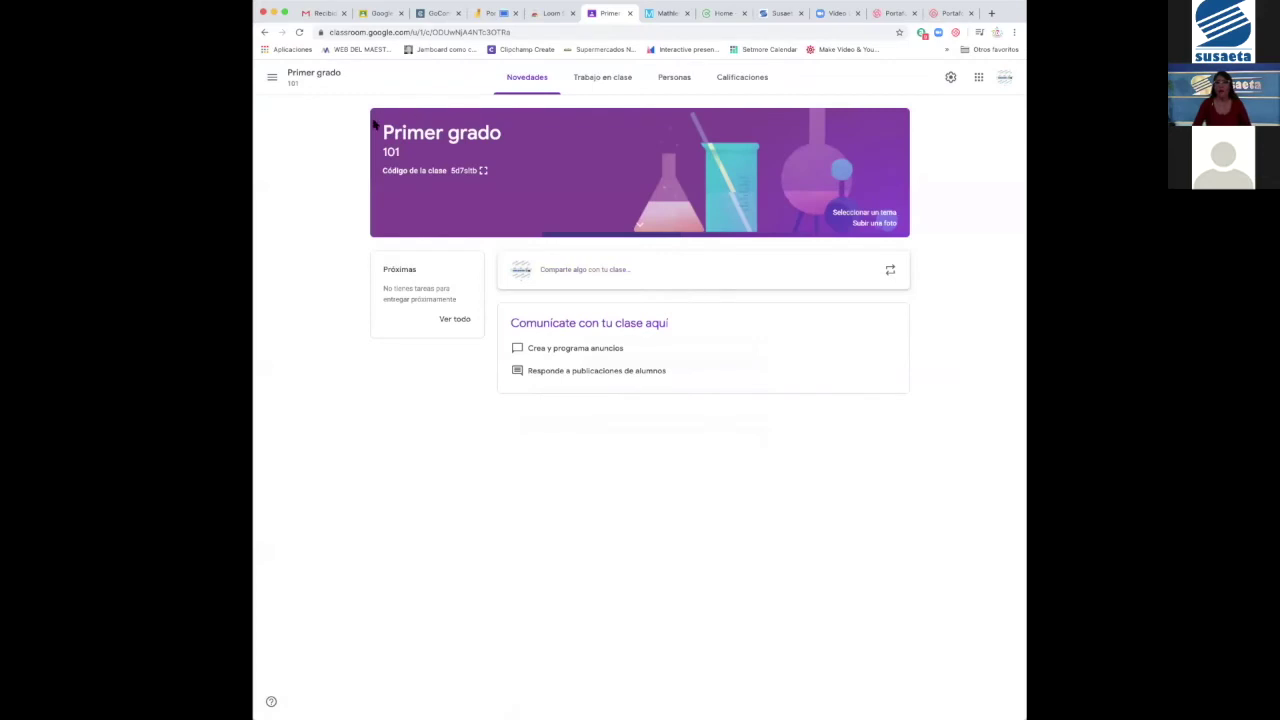
# Change the class theme to the green banner with open notebooks from the General gallery
pyautogui.click(864, 213)
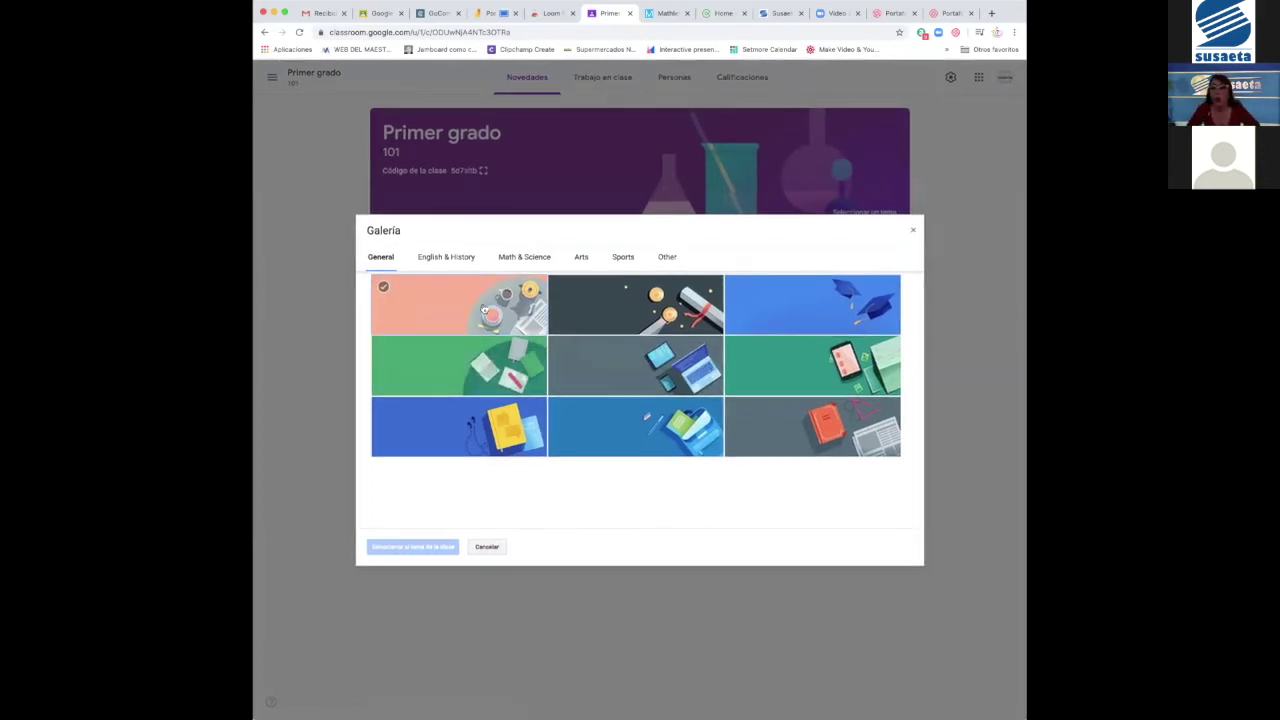
pyautogui.click(511, 383)
pyautogui.click(445, 548)
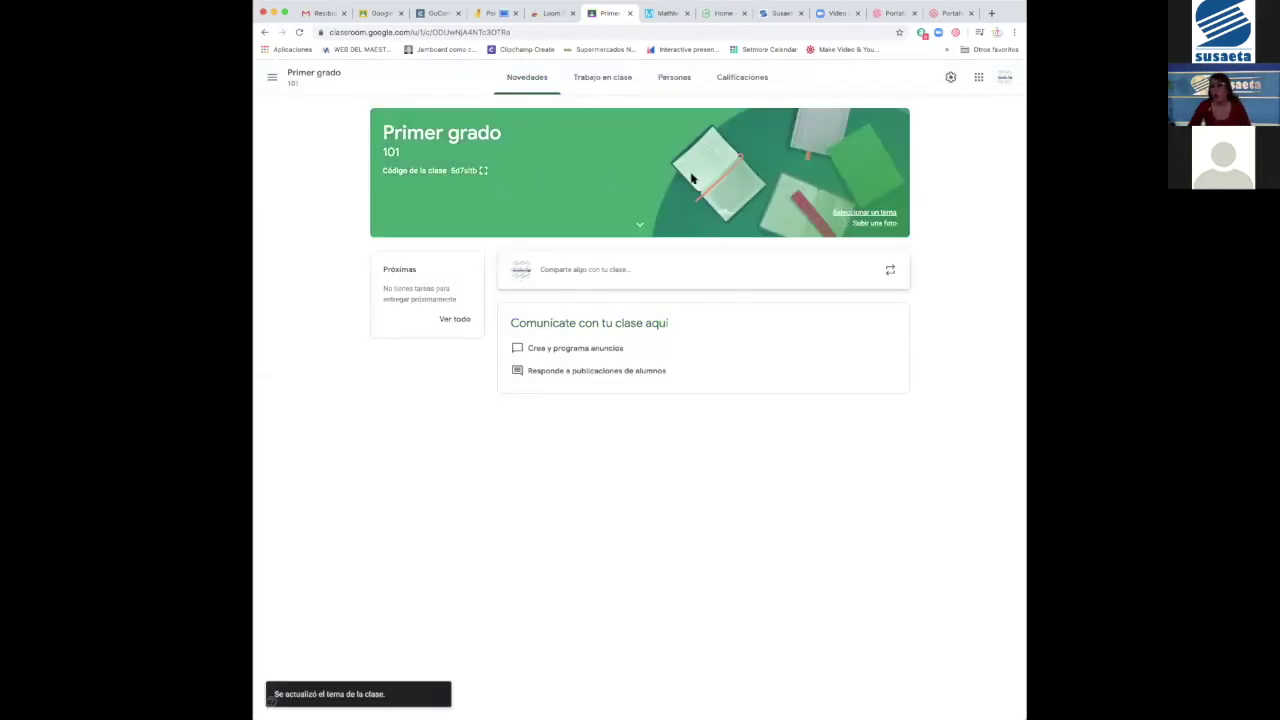
# Start a new assignment (Tarea) in the classwork of Primer grado
pyautogui.click(594, 77)
pyautogui.click(474, 117)
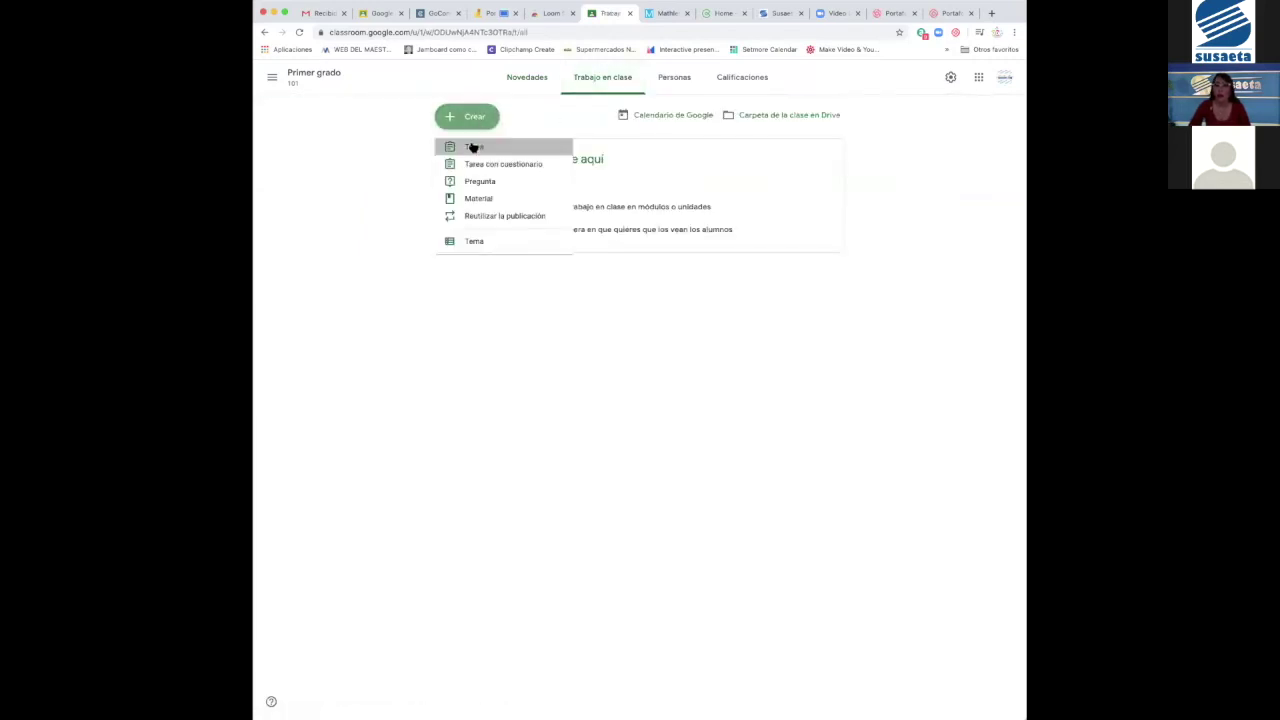
pyautogui.click(473, 146)
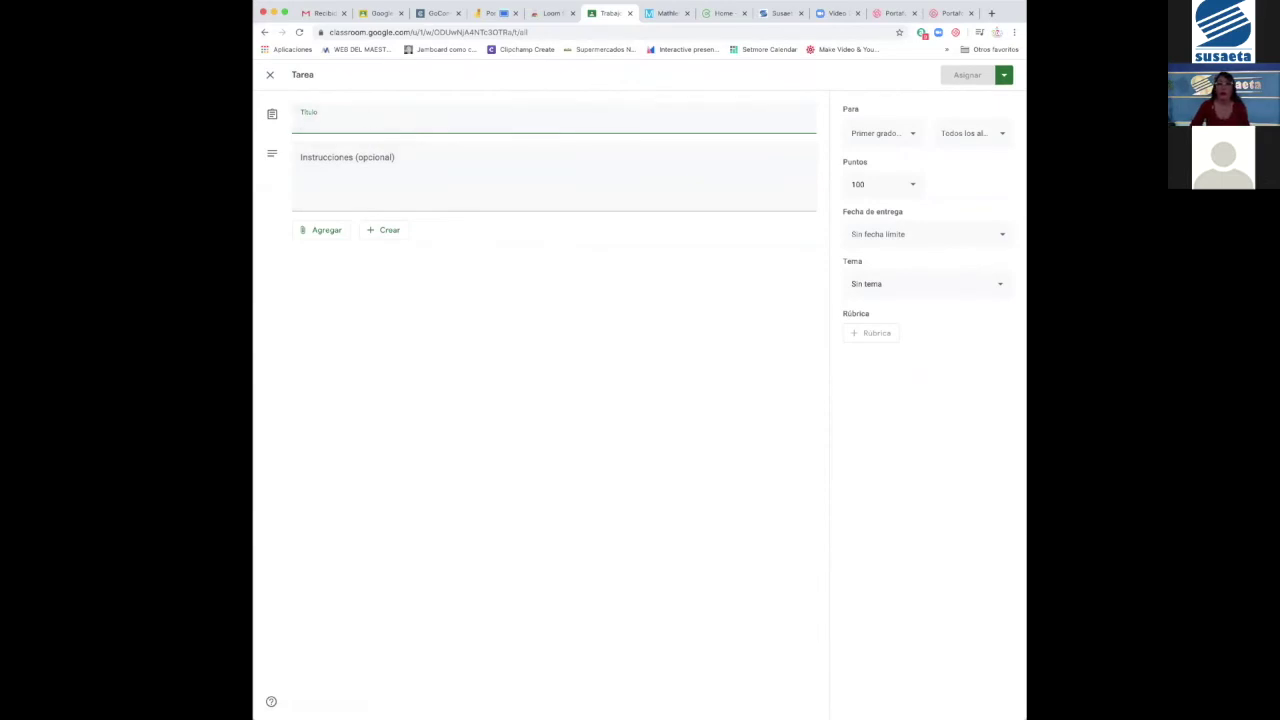
# Title the assignment "Buscamos la correcta" after the Jamboard worksheet and enter placeholder instructions beginning "Mira la imagen y luego"
pyautogui.click(492, 13)
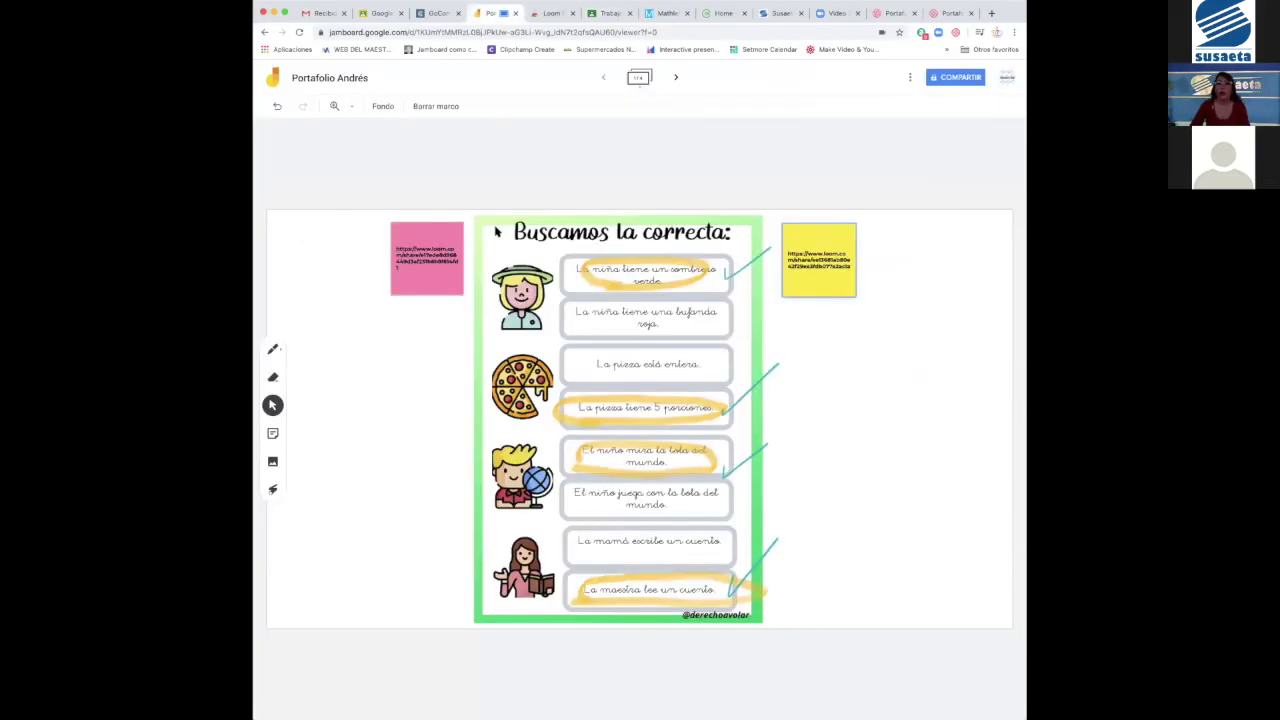
pyautogui.click(608, 13)
pyautogui.write('Buca')
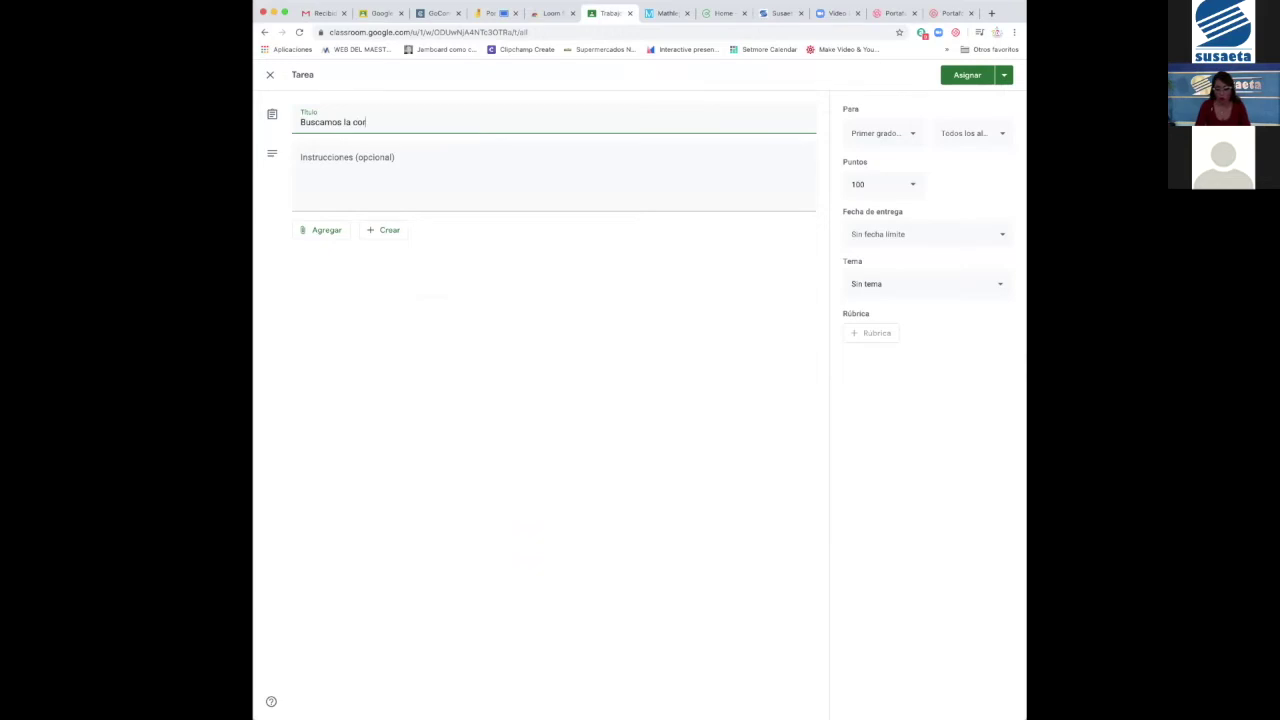
pyautogui.click(352, 155)
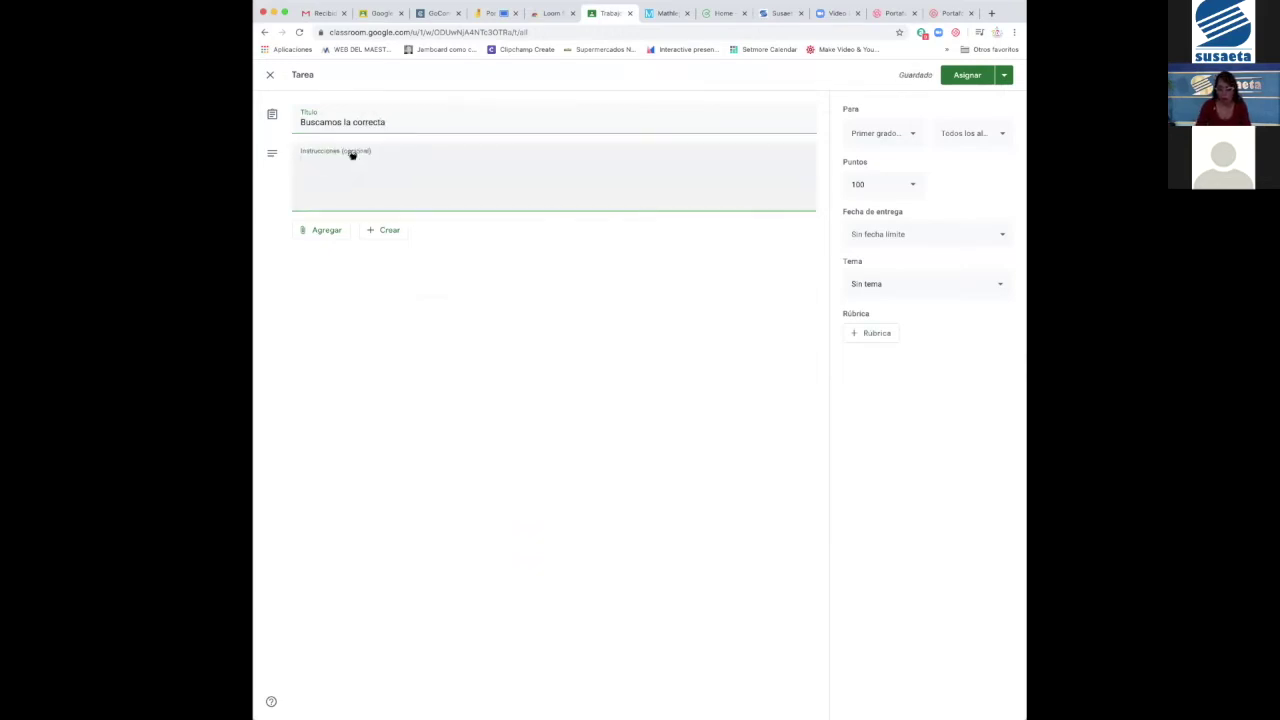
pyautogui.write('Mira la imagen y luegokkllllñ')
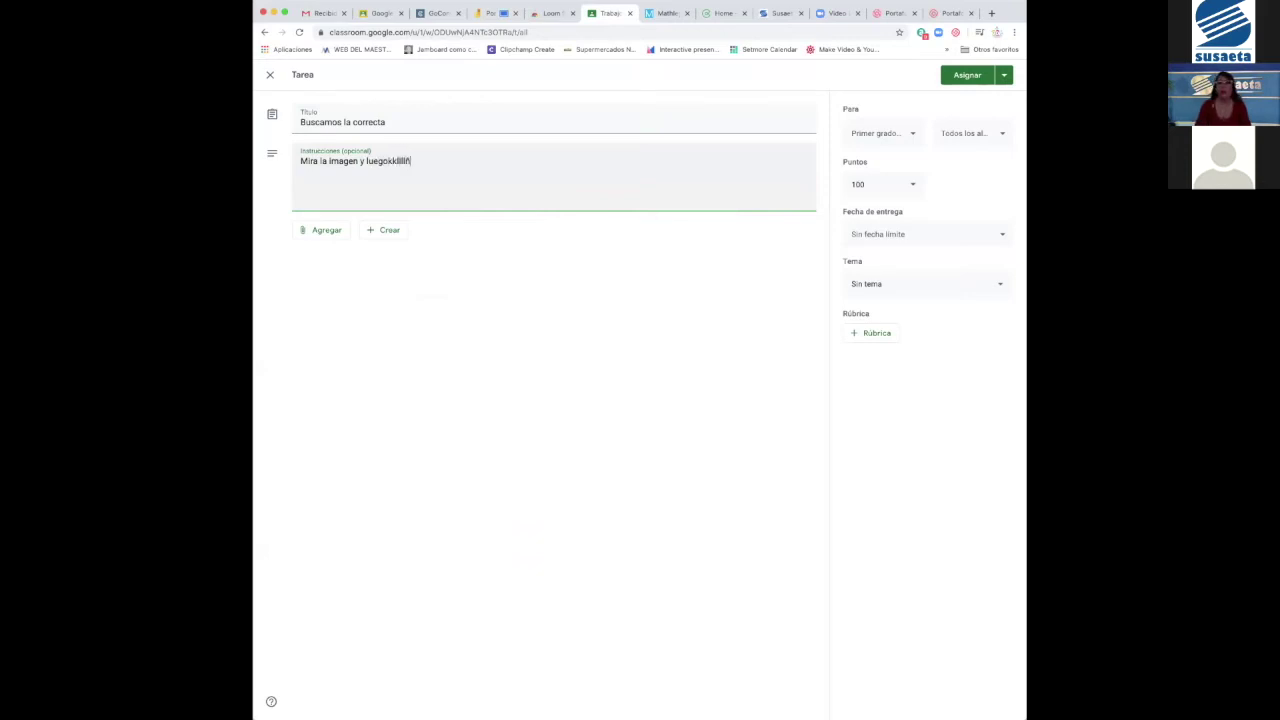
# Switch to Jamboard and copy the sharing link of the portfolio board with the "Buscamos la correcta" worksheet
pyautogui.click(333, 232)
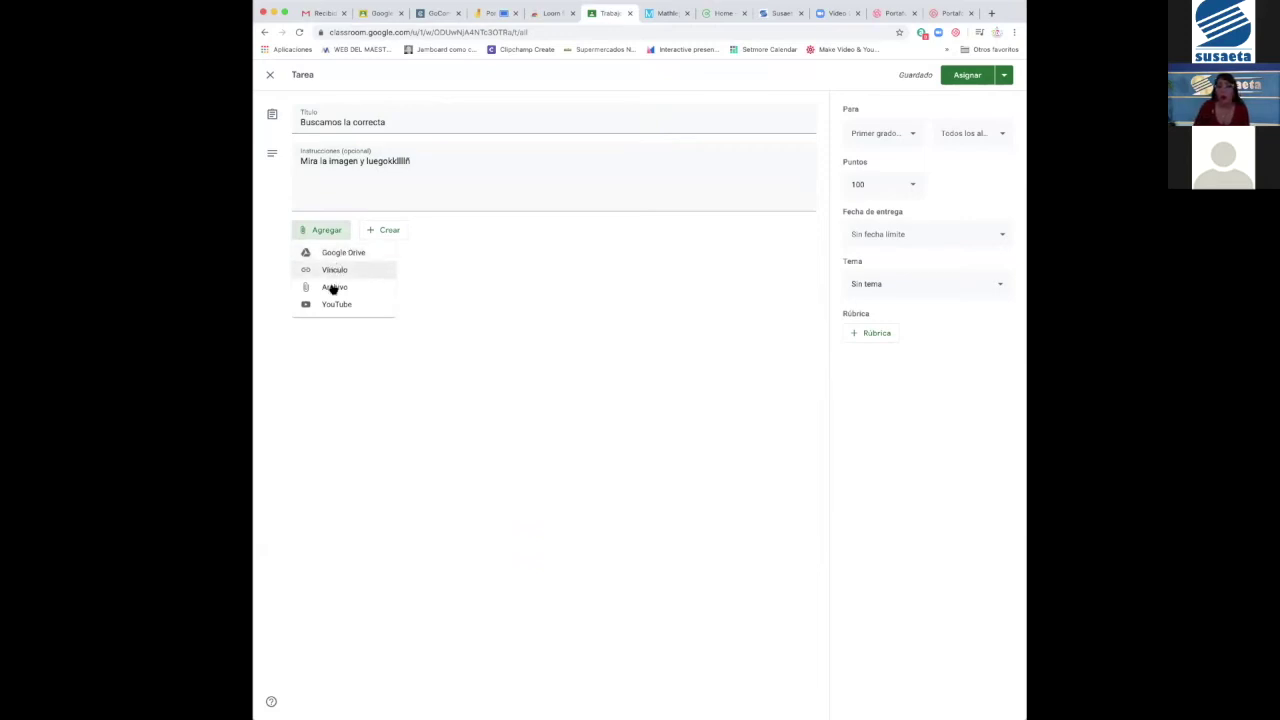
pyautogui.click(490, 15)
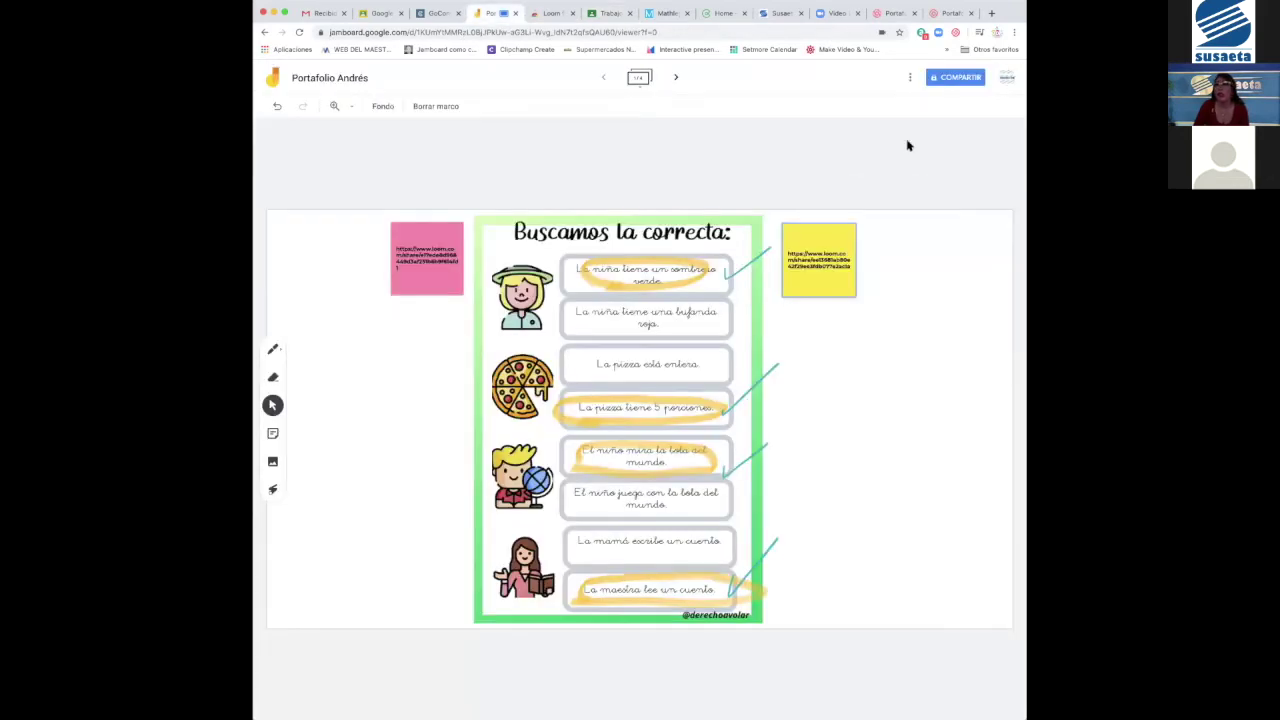
pyautogui.click(955, 77)
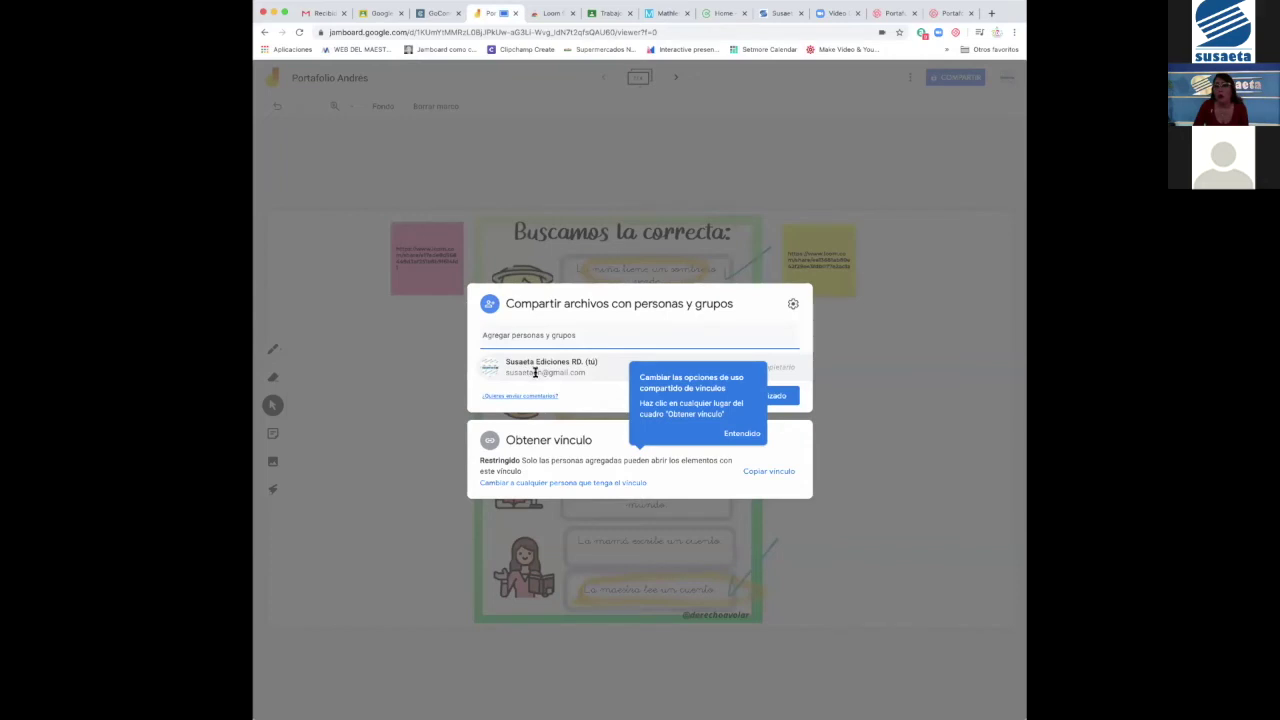
pyautogui.click(780, 474)
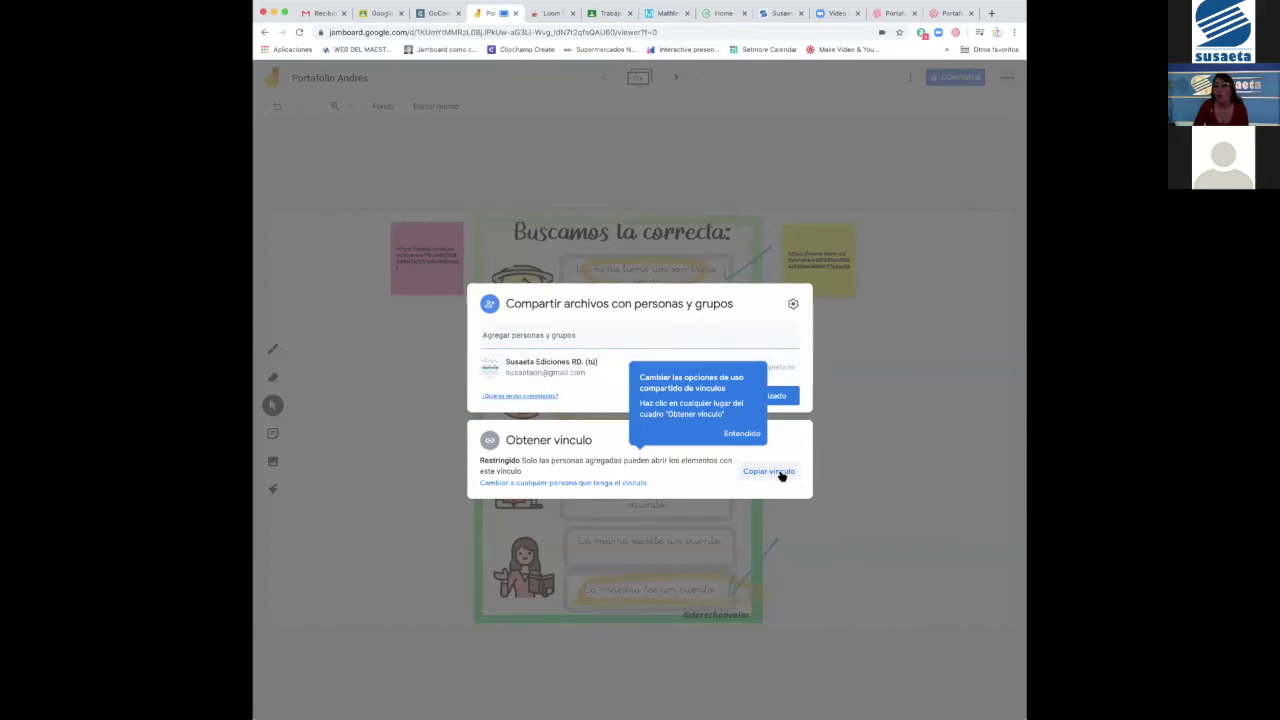
pyautogui.click(556, 213)
# Switch back to Classroom and attach the copied Jamboard link to the assignment
pyautogui.click(610, 13)
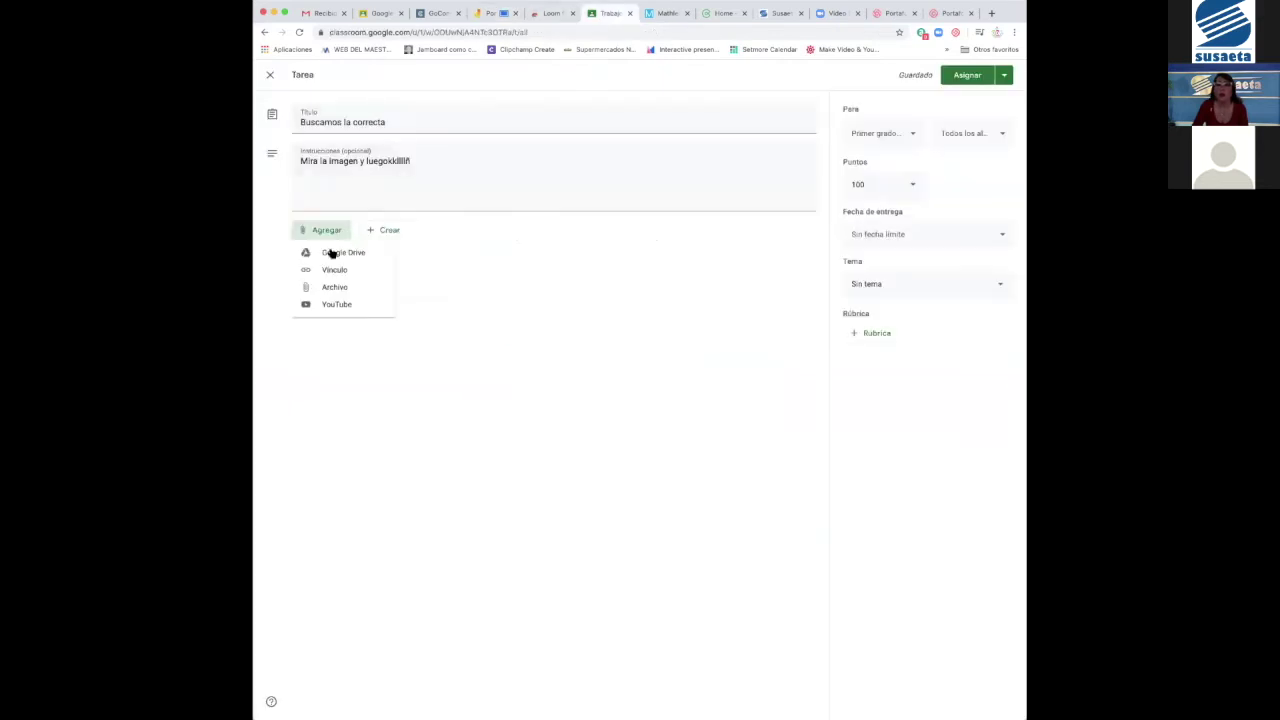
pyautogui.click(334, 270)
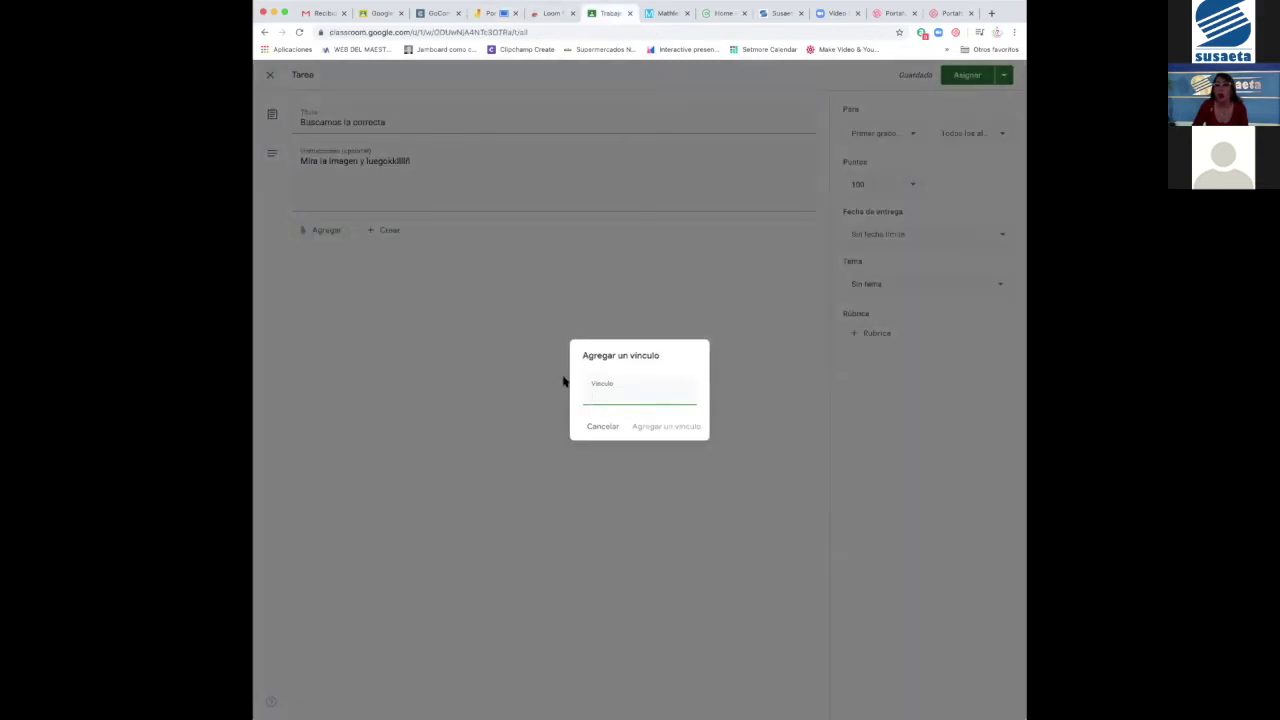
pyautogui.rightClick(595, 395)
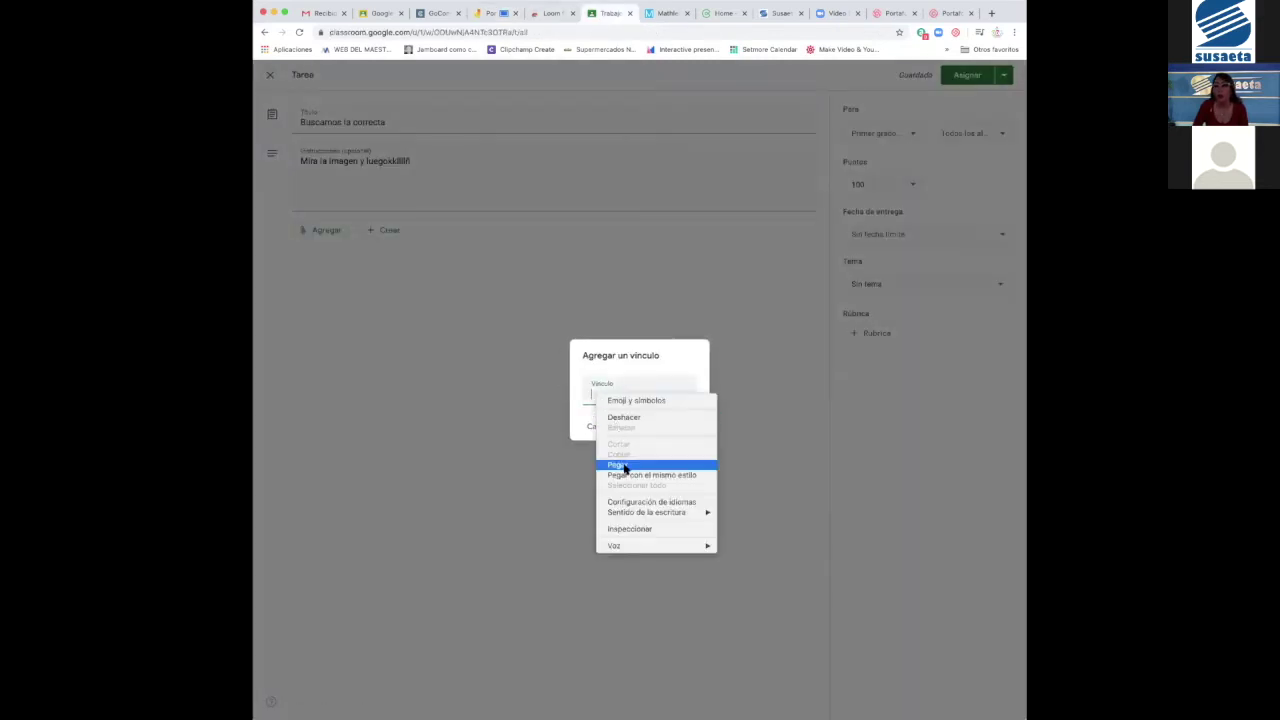
pyautogui.click(623, 467)
pyautogui.press('super+v')
pyautogui.click(640, 427)
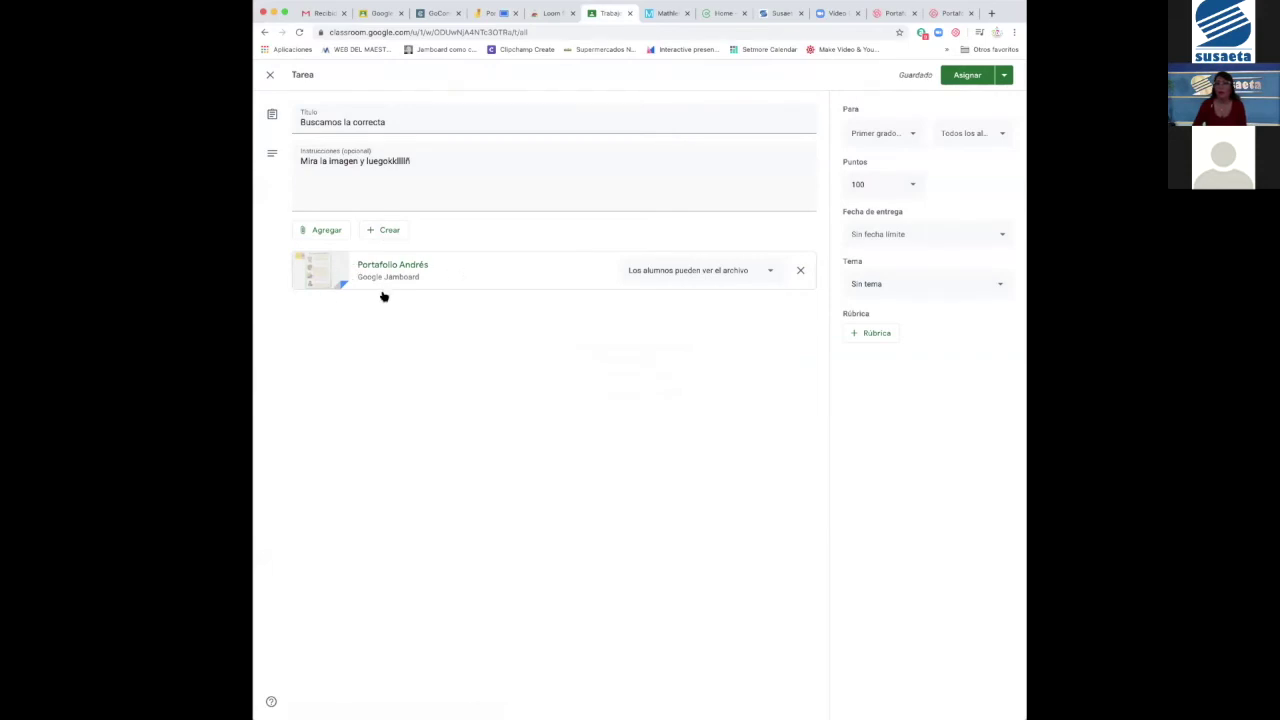
pyautogui.click(384, 238)
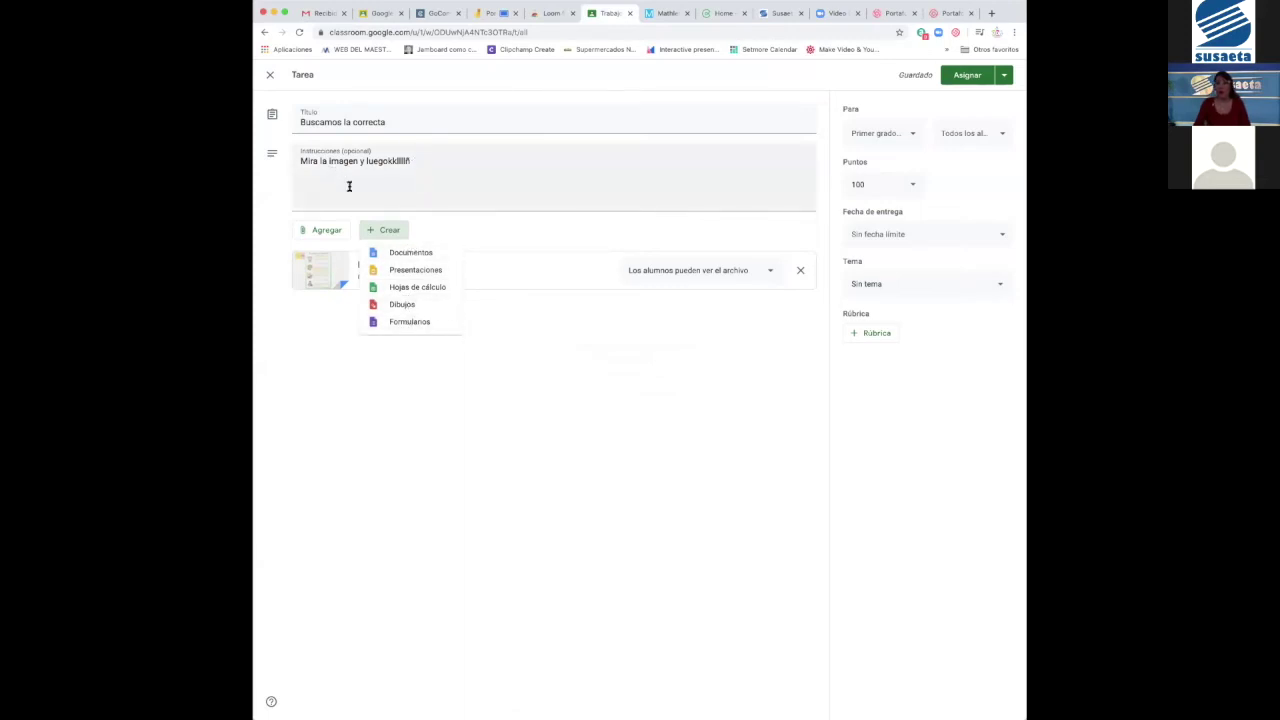
pyautogui.click(892, 184)
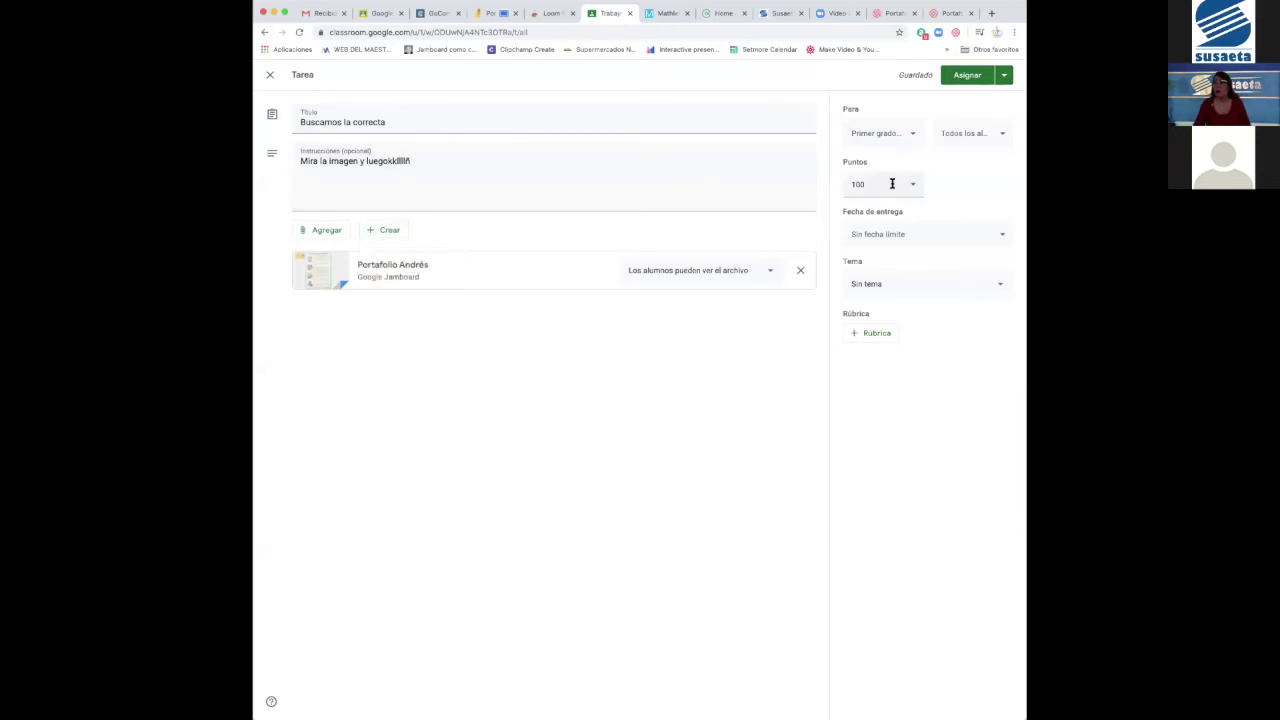
# Set the assignment's points to 25
pyautogui.click(850, 184)
pyautogui.moveTo(850, 184); pyautogui.dragTo(871, 181)
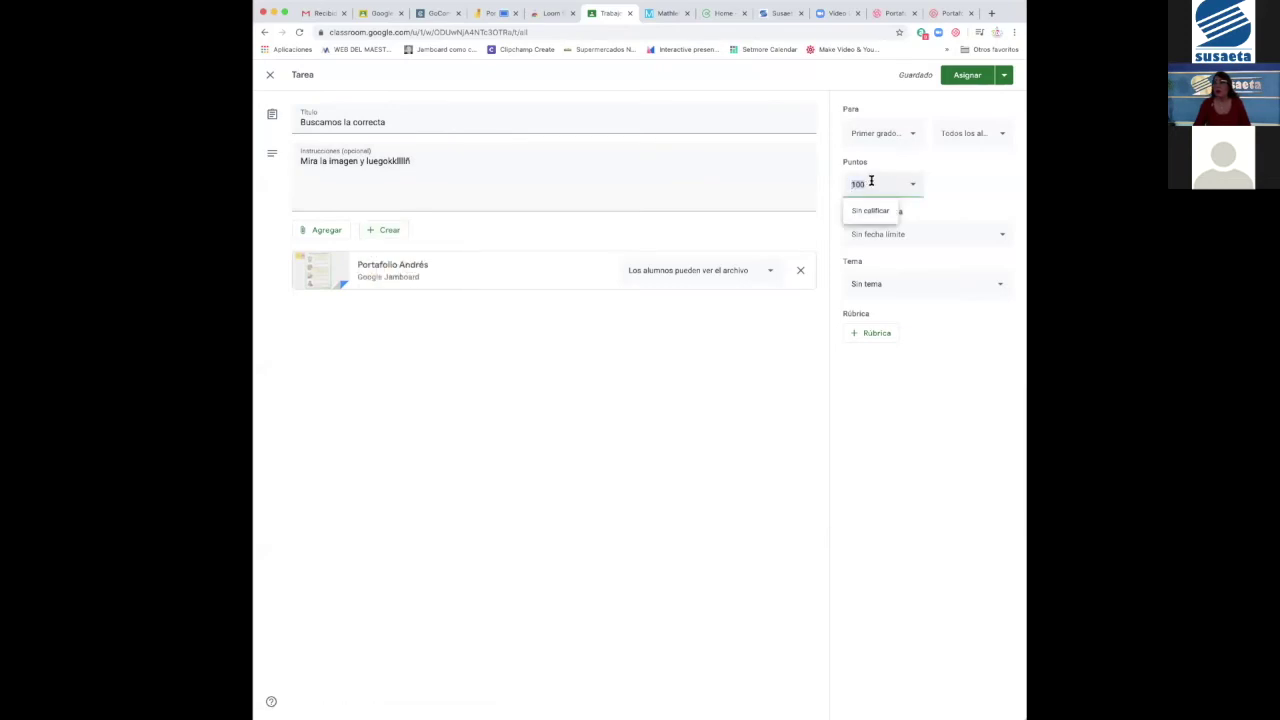
pyautogui.write('25')
# Set the assignment's due date to 27 May 2020 at 10 am
pyautogui.click(909, 234)
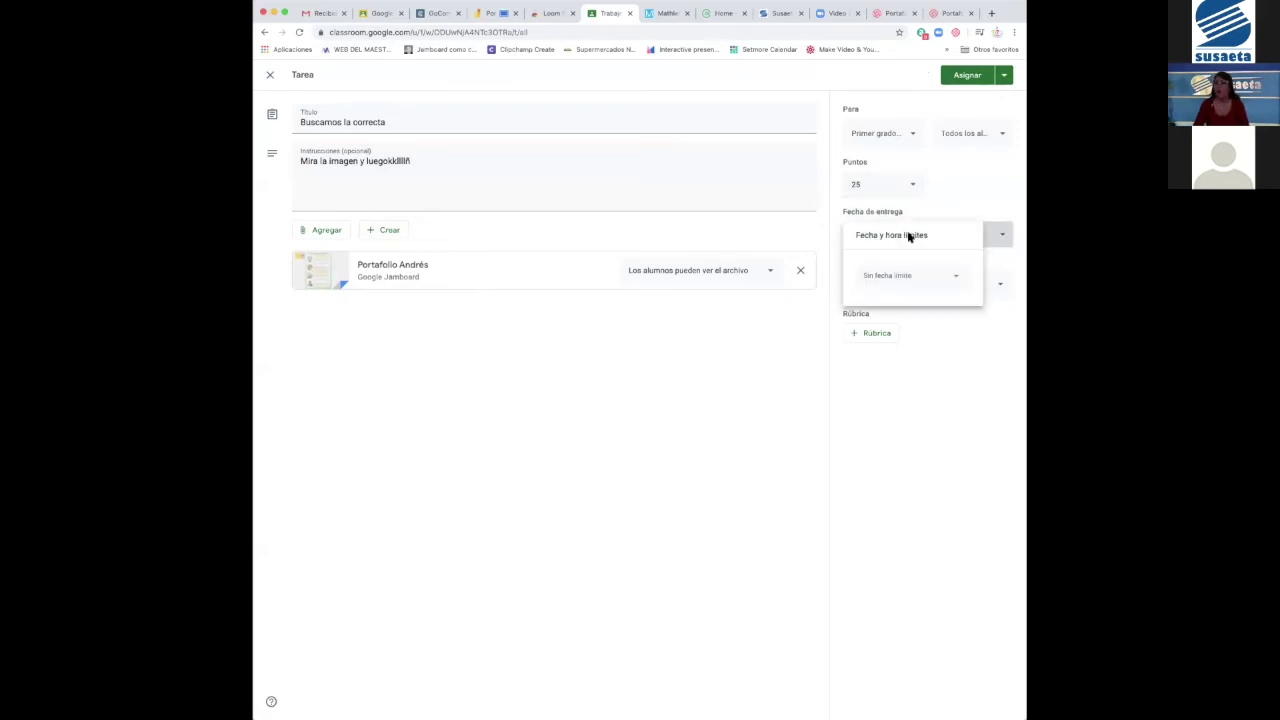
pyautogui.click(886, 279)
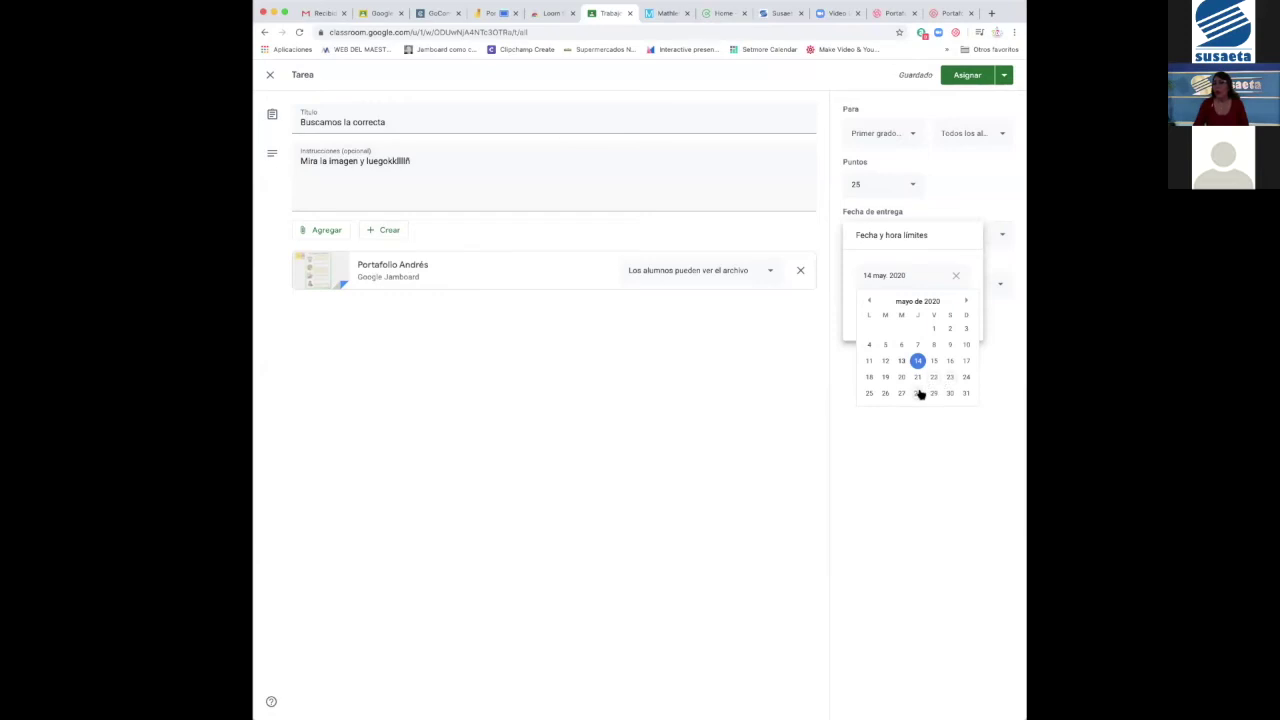
pyautogui.click(903, 393)
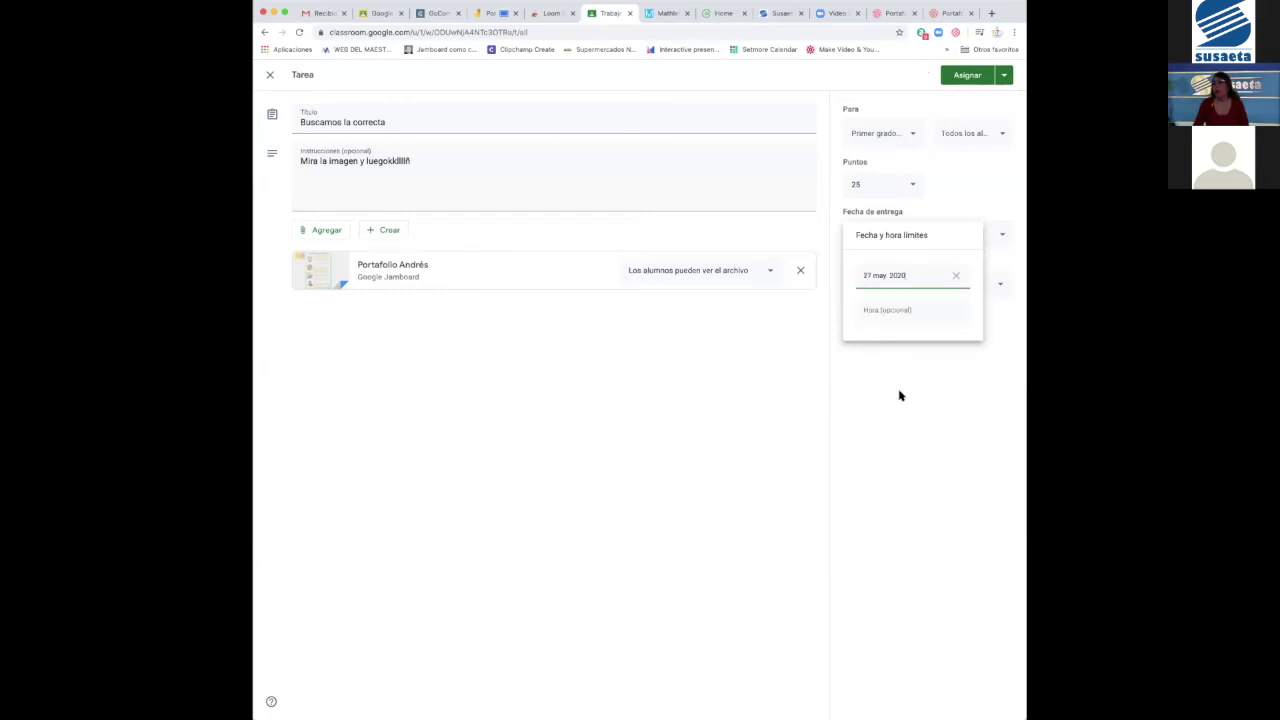
pyautogui.click(897, 312)
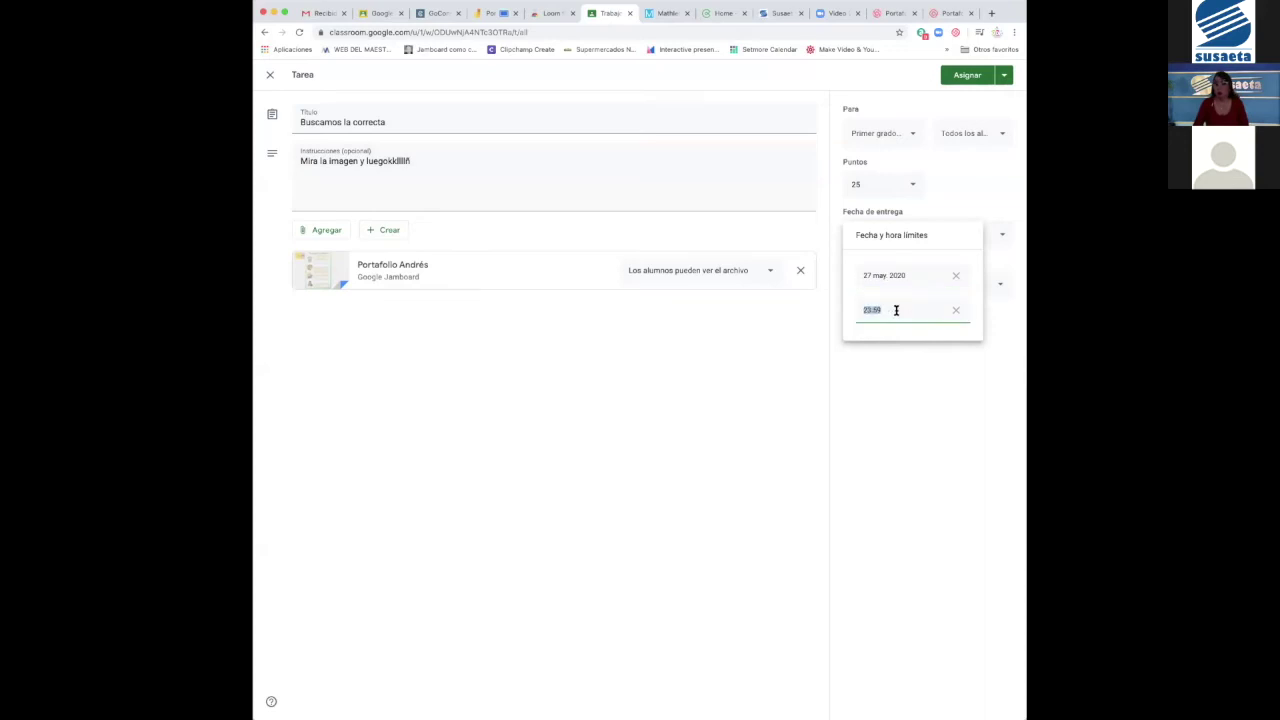
pyautogui.write('10 am')
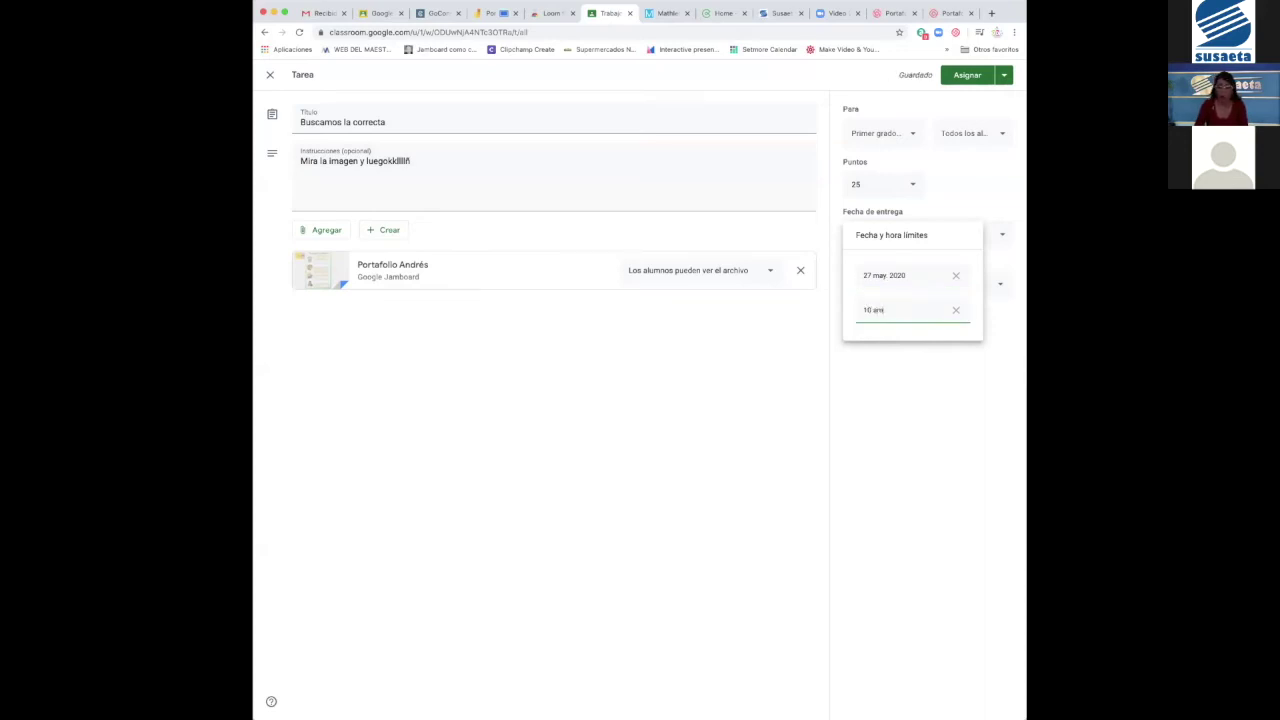
pyautogui.click(891, 360)
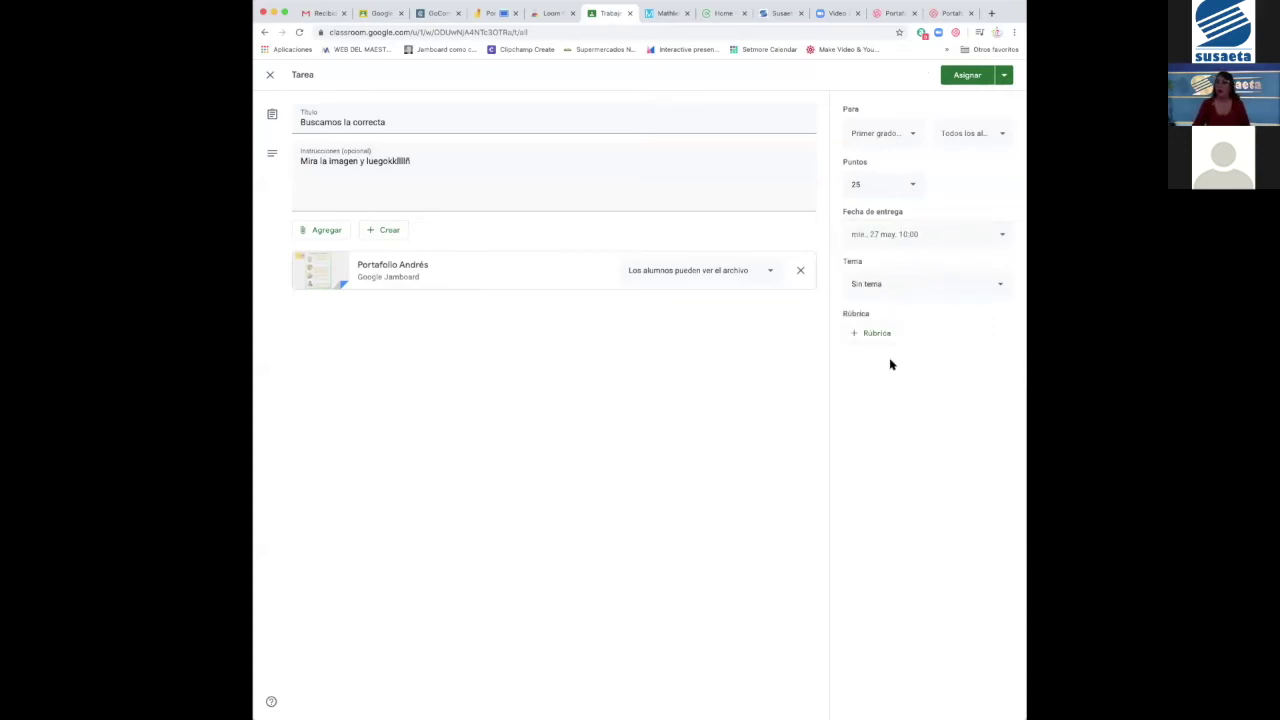
pyautogui.click(884, 290)
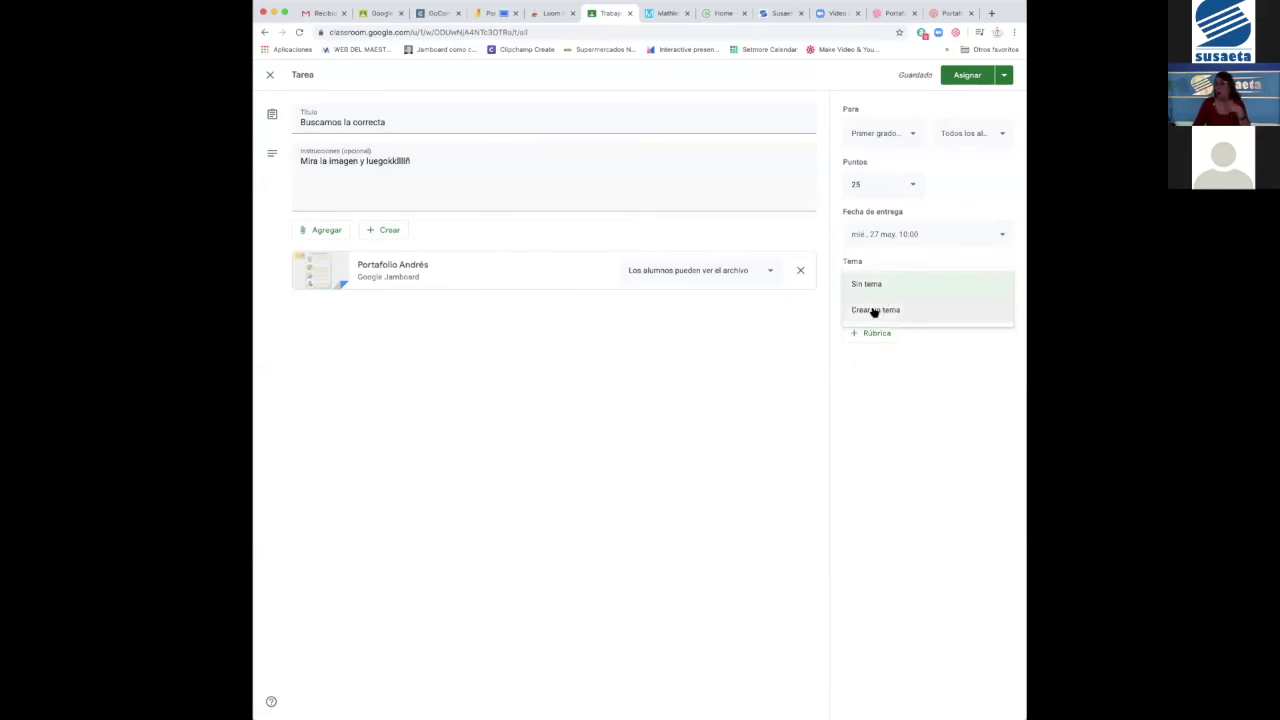
pyautogui.click(822, 373)
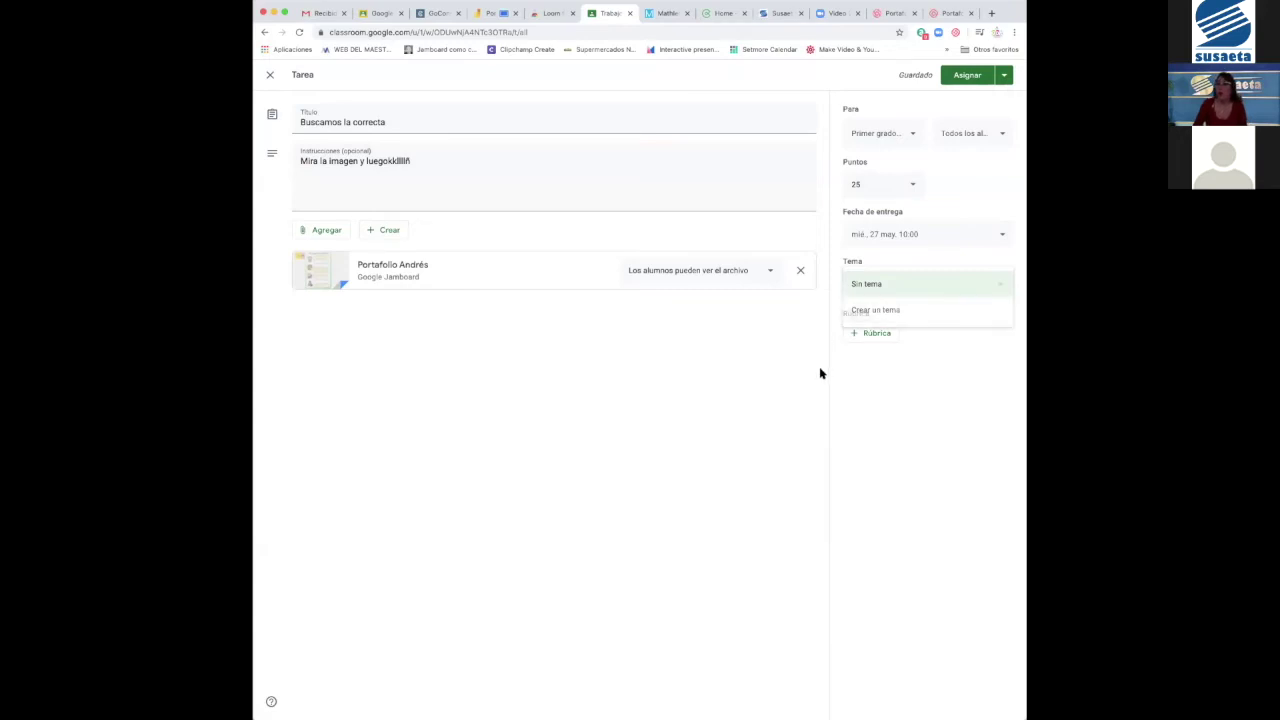
# Create a rubric and paste the criterion title "Comprende su nombre al leerlo en tarjetas de identidad y su función de identiicación personal y familiar."
pyautogui.click(875, 336)
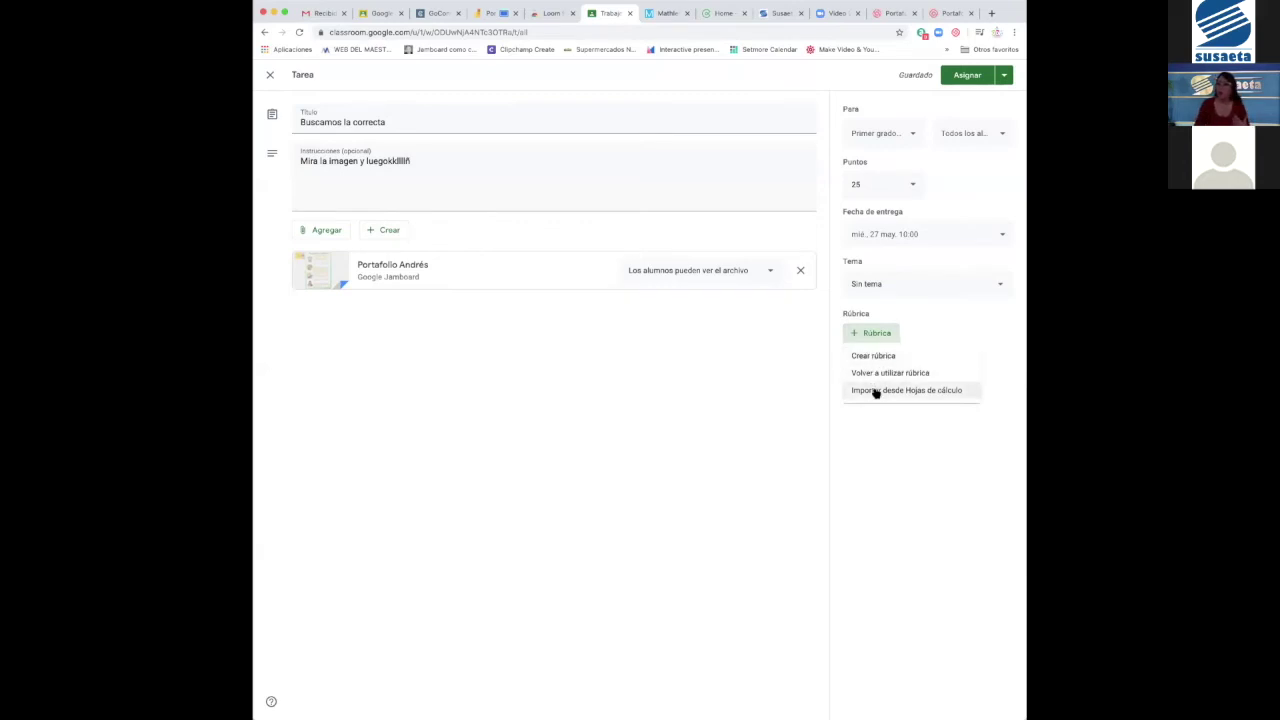
pyautogui.click(874, 356)
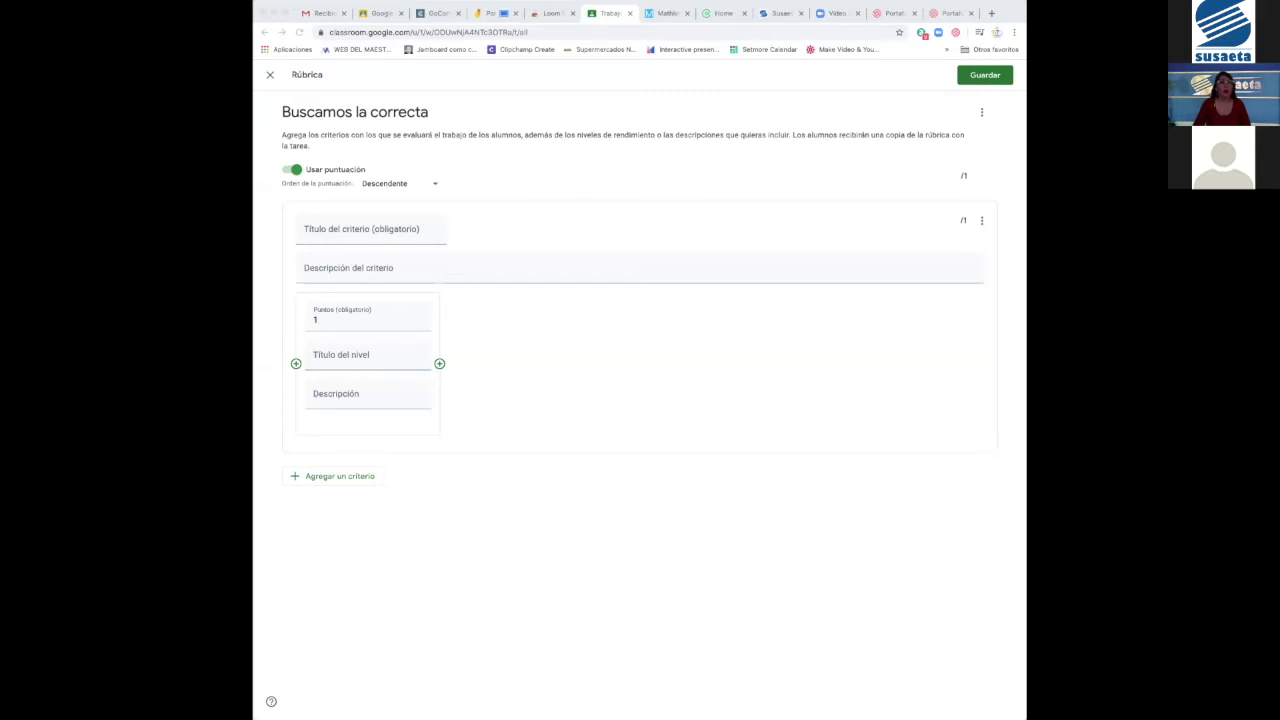
pyautogui.click(301, 234)
pyautogui.rightClick(301, 234)
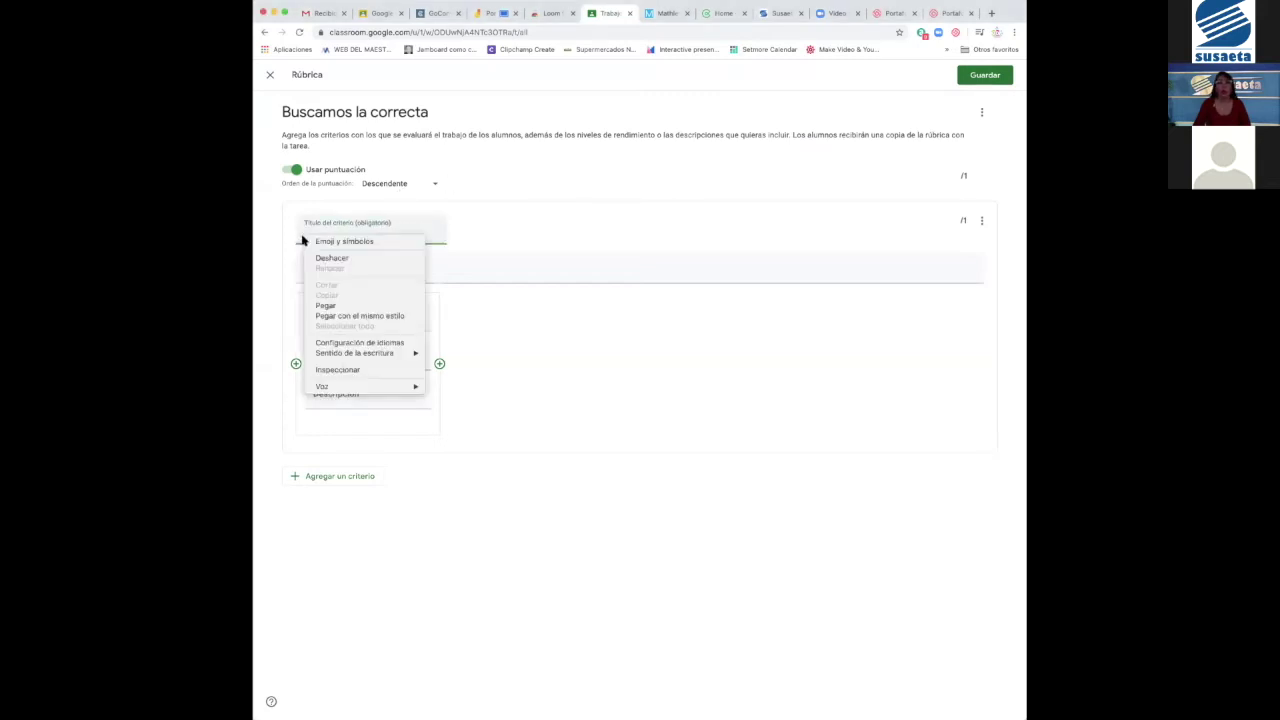
pyautogui.click(339, 305)
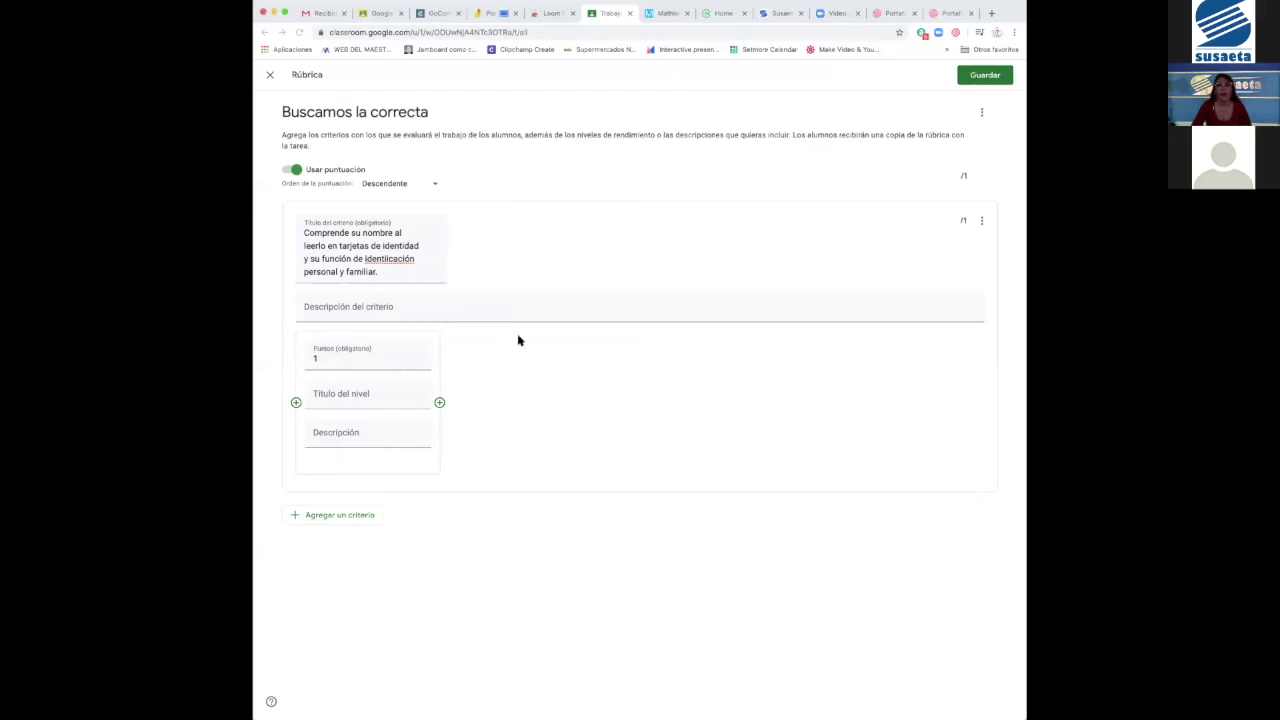
# Add two more performance levels after the criterion's first level
pyautogui.click(316, 356)
pyautogui.write('1')
pyautogui.click(439, 402)
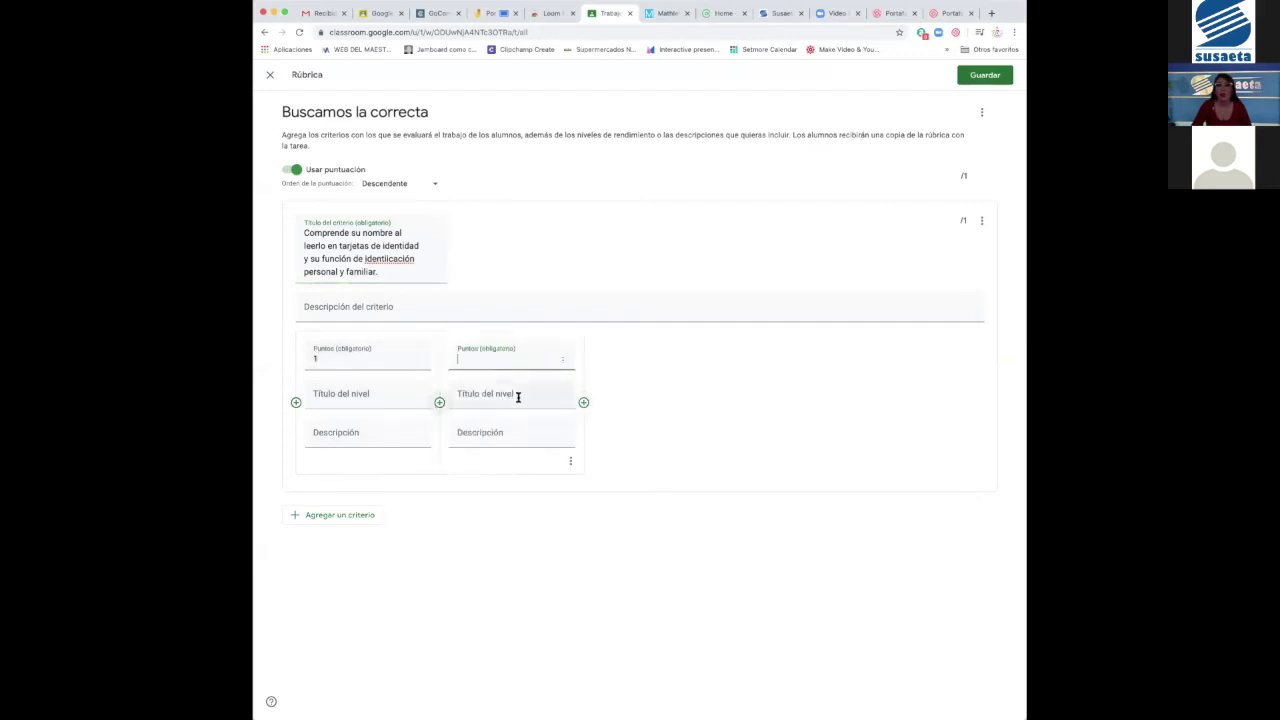
pyautogui.click(583, 402)
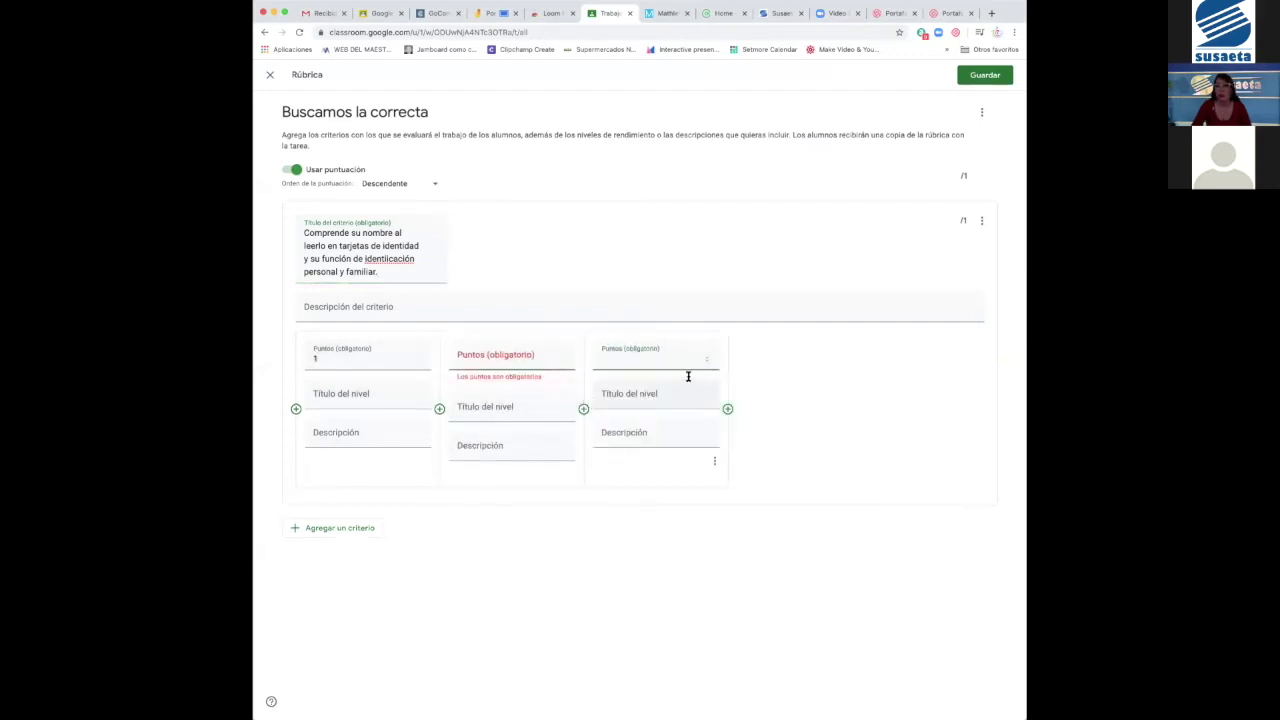
# Set the three levels' points to 20, 15 and 10, and add a fourth level worth 5 points
pyautogui.click(324, 358)
pyautogui.press('BackSpace')
pyautogui.write('3')
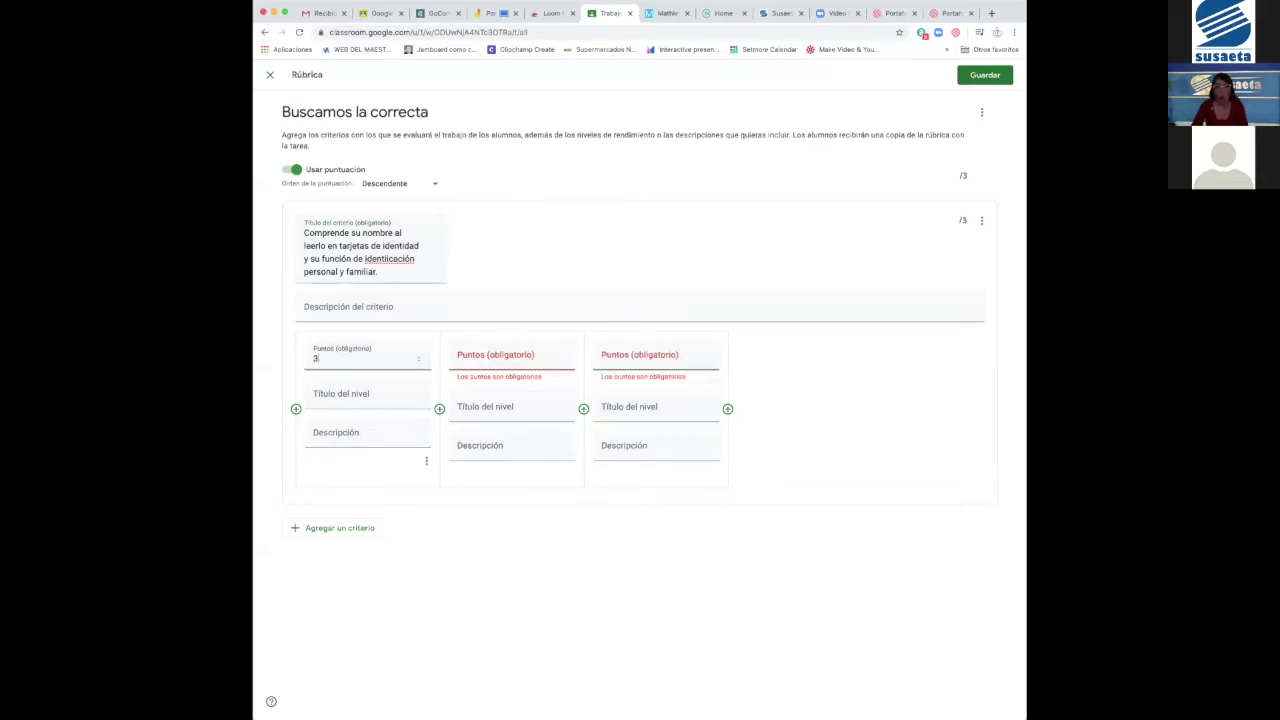
pyautogui.press('BackSpace')
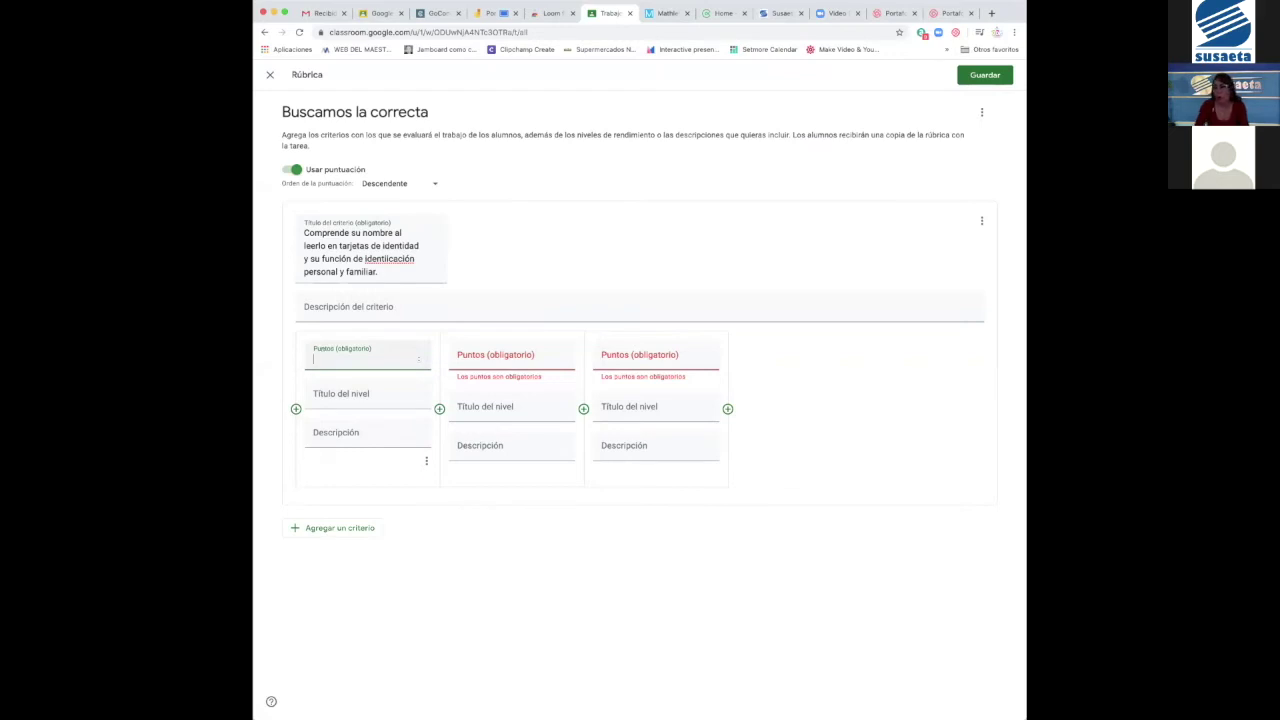
pyautogui.write('20')
pyautogui.click(509, 363)
pyautogui.write('15')
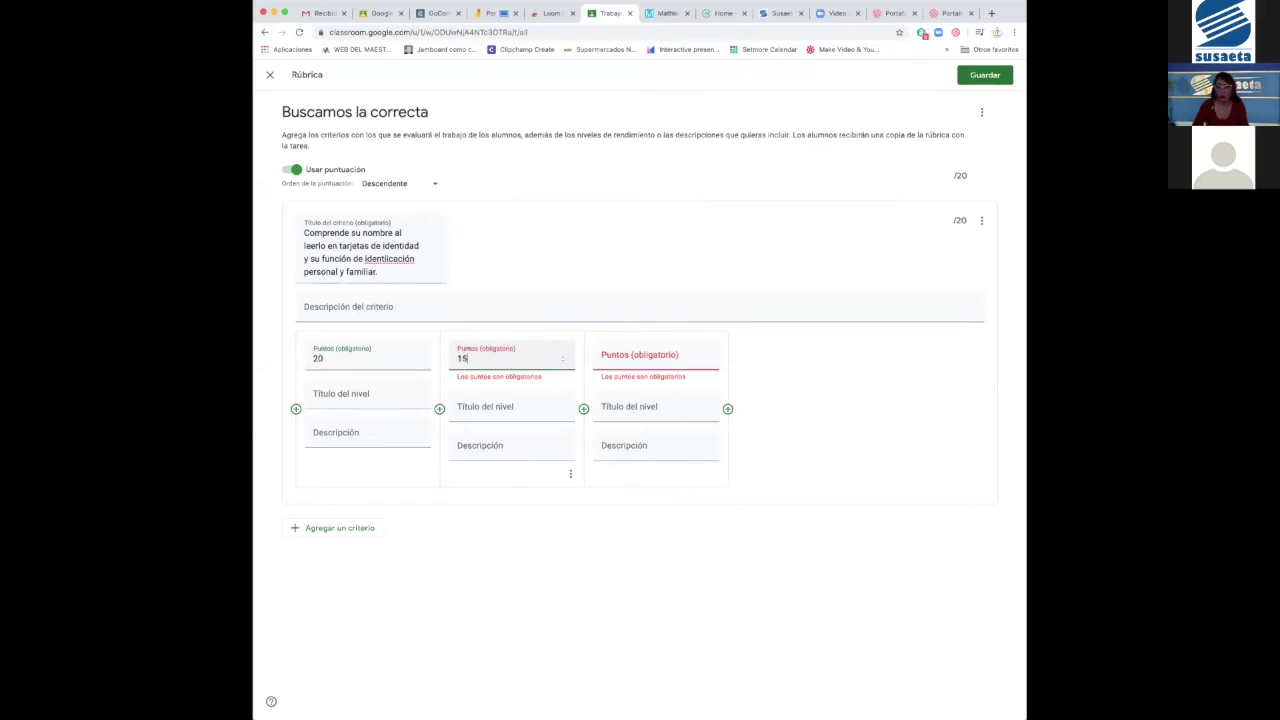
pyautogui.click(655, 359)
pyautogui.write('10')
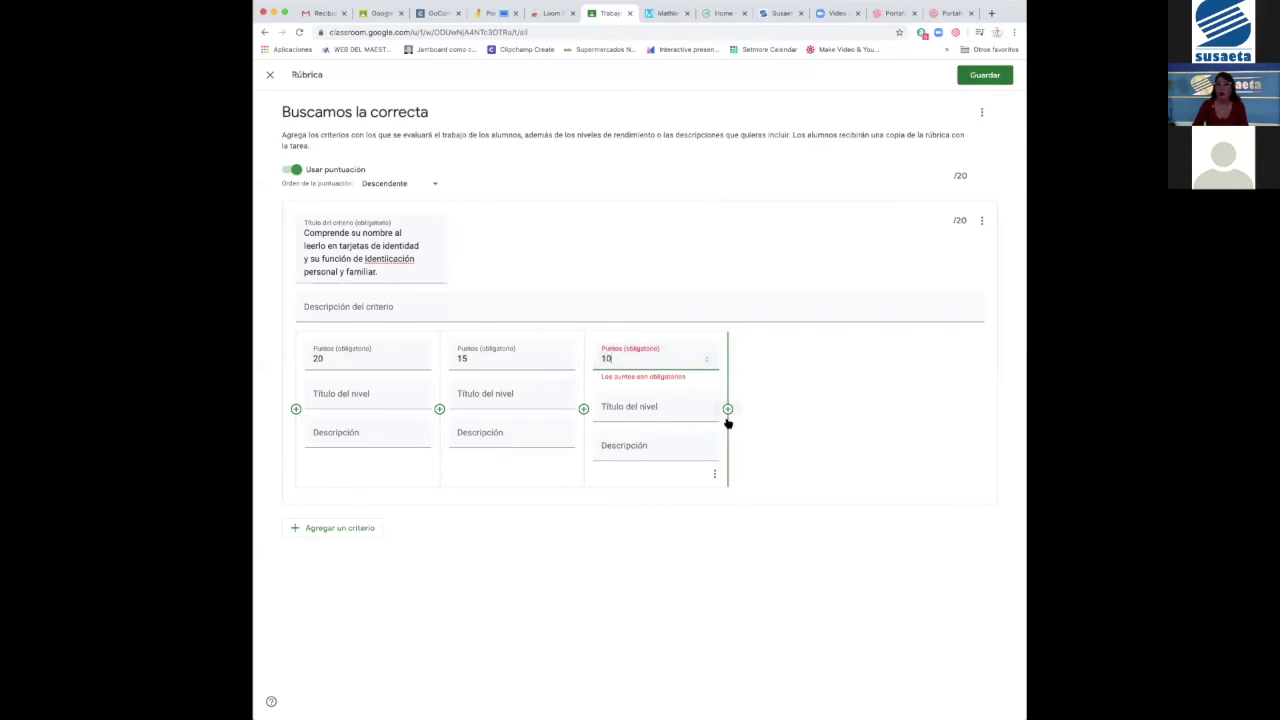
pyautogui.click(727, 408)
pyautogui.write('5')
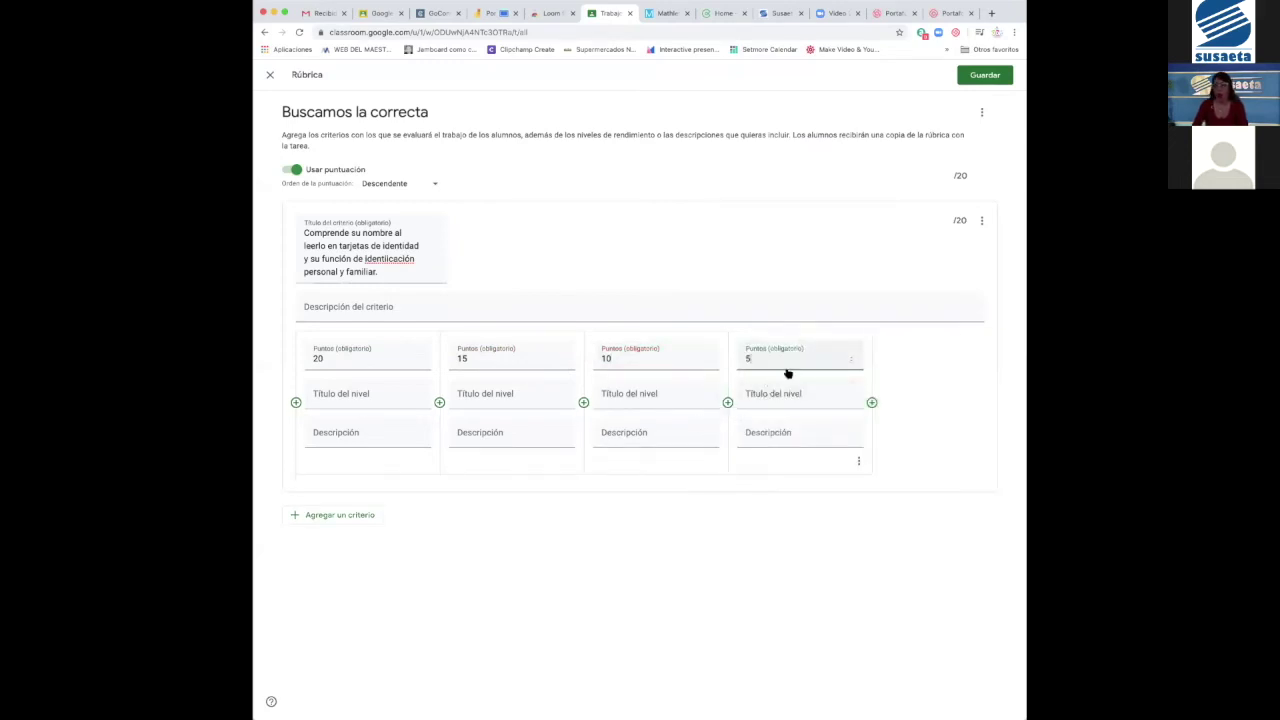
# Title the 20-point level "Avanzado" and paste the description "Lee en voz alta su nombre según el nivel de lectura en que se encuentre.", removing the stray line break
pyautogui.click(318, 395)
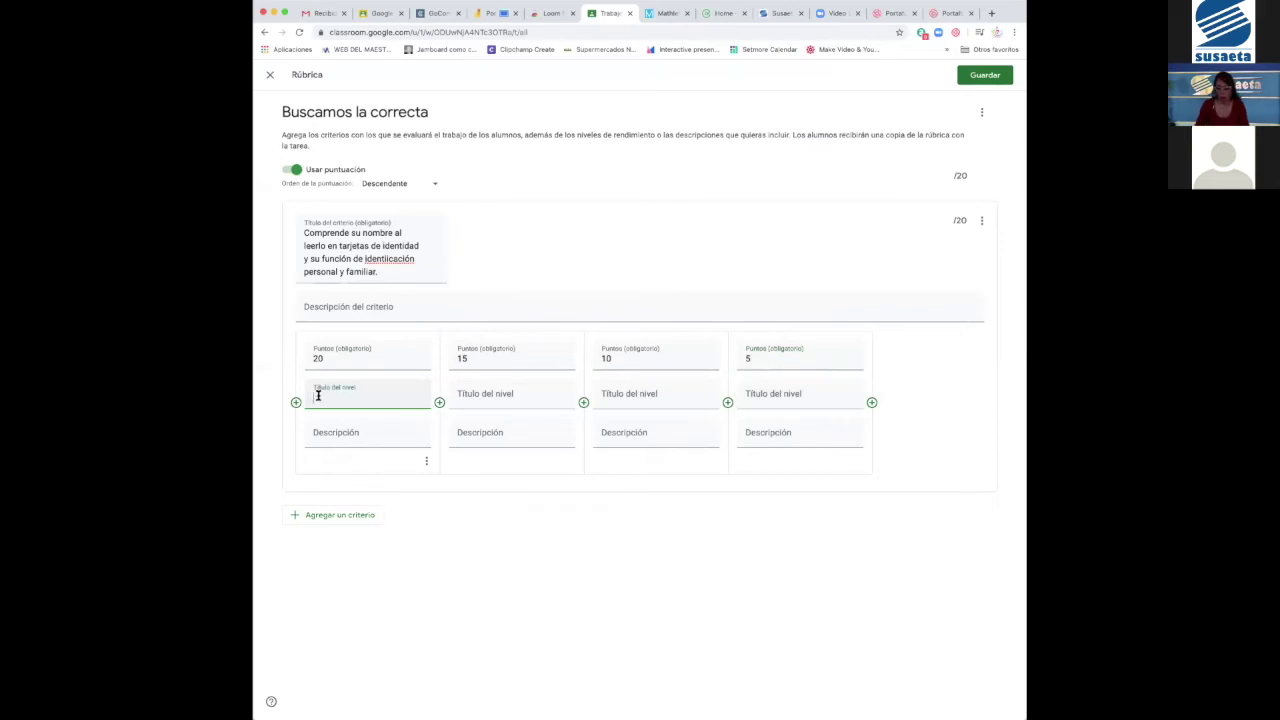
pyautogui.write('Avan')
pyautogui.press('BackSpace')
pyautogui.write('anzado')
pyautogui.click(314, 435)
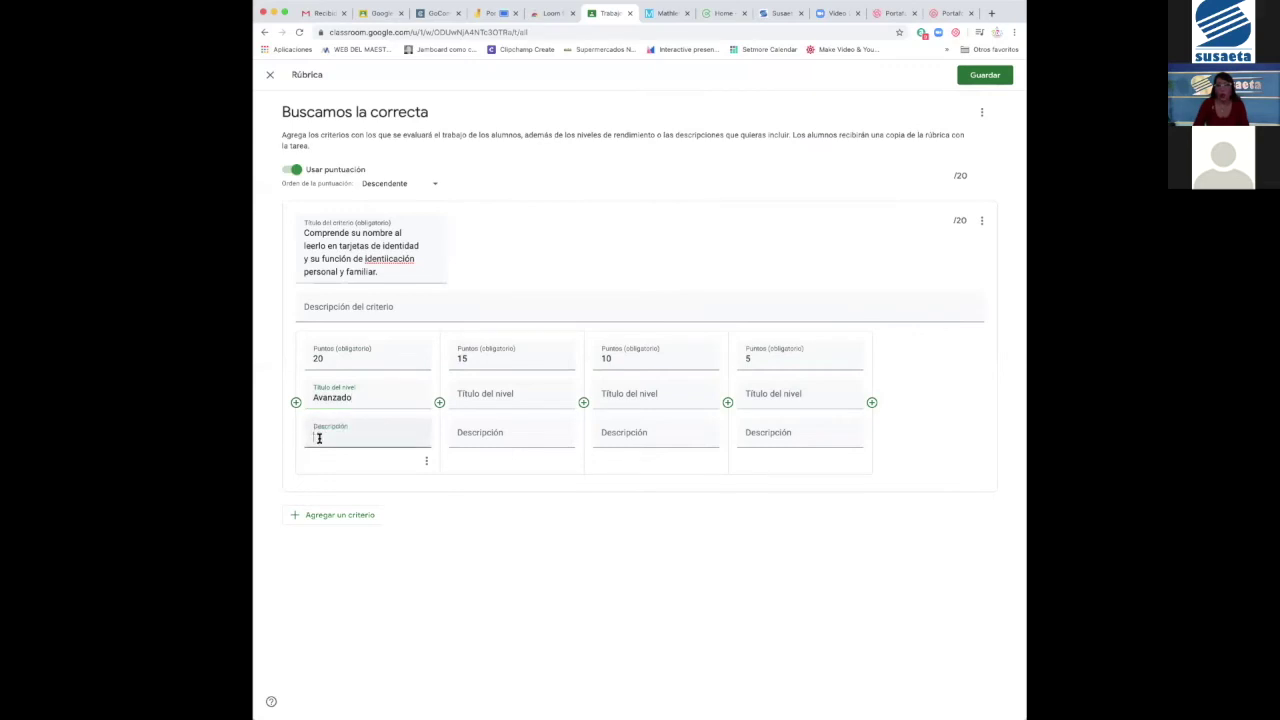
pyautogui.rightClick(318, 443)
pyautogui.click(350, 520)
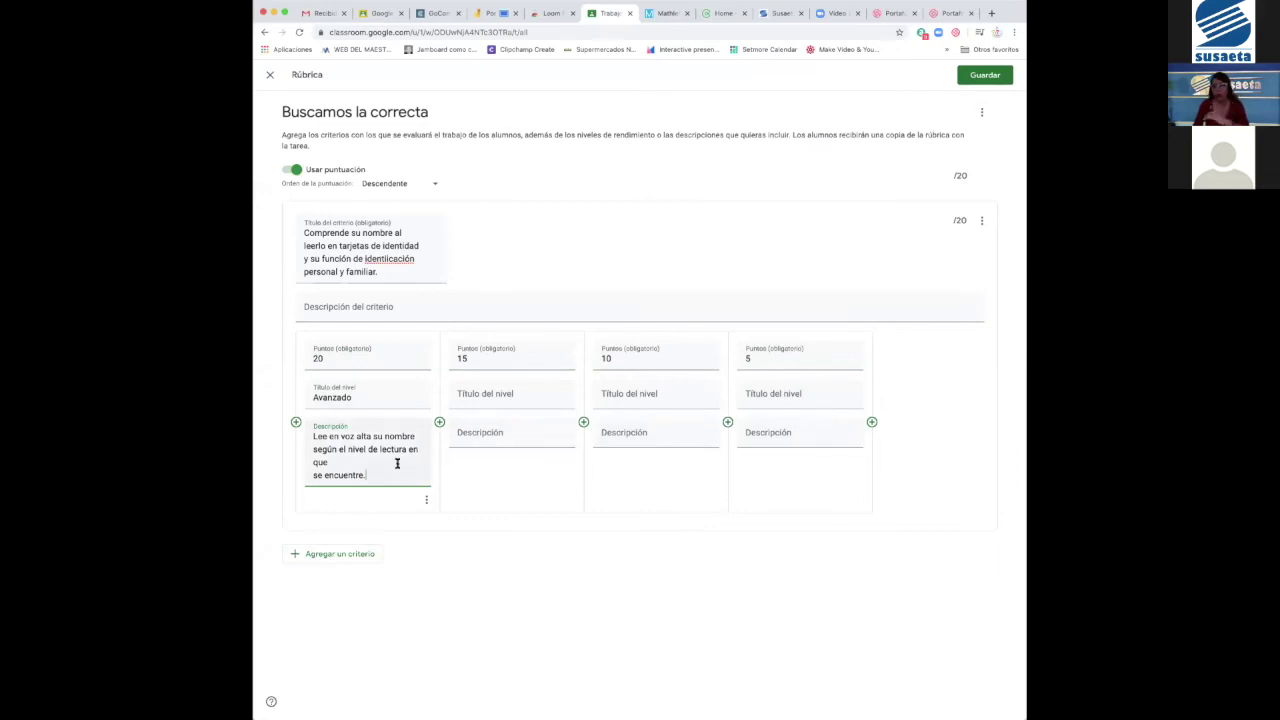
pyautogui.click(311, 474)
pyautogui.press('BackSpace')
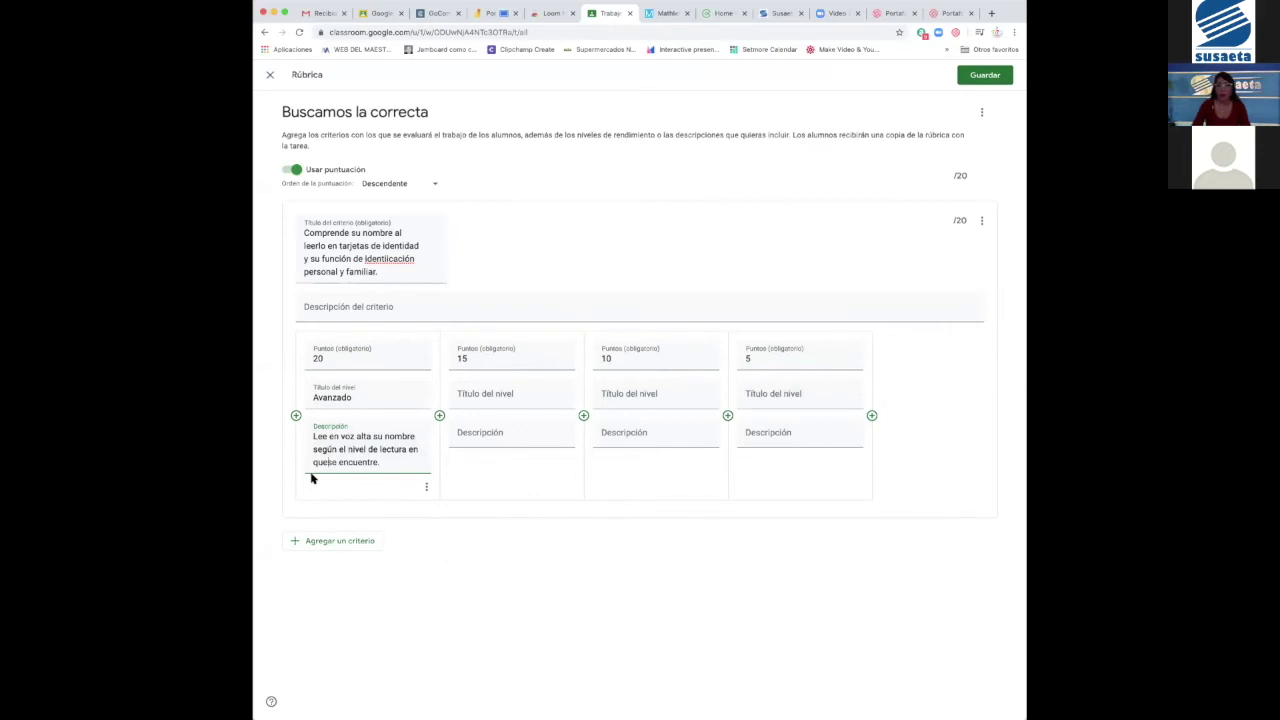
# Describe the 15-point level as "Lee en voz alta algunas partes de su nombre según el nivel de lectura en que se encuentre."
pyautogui.click(469, 440)
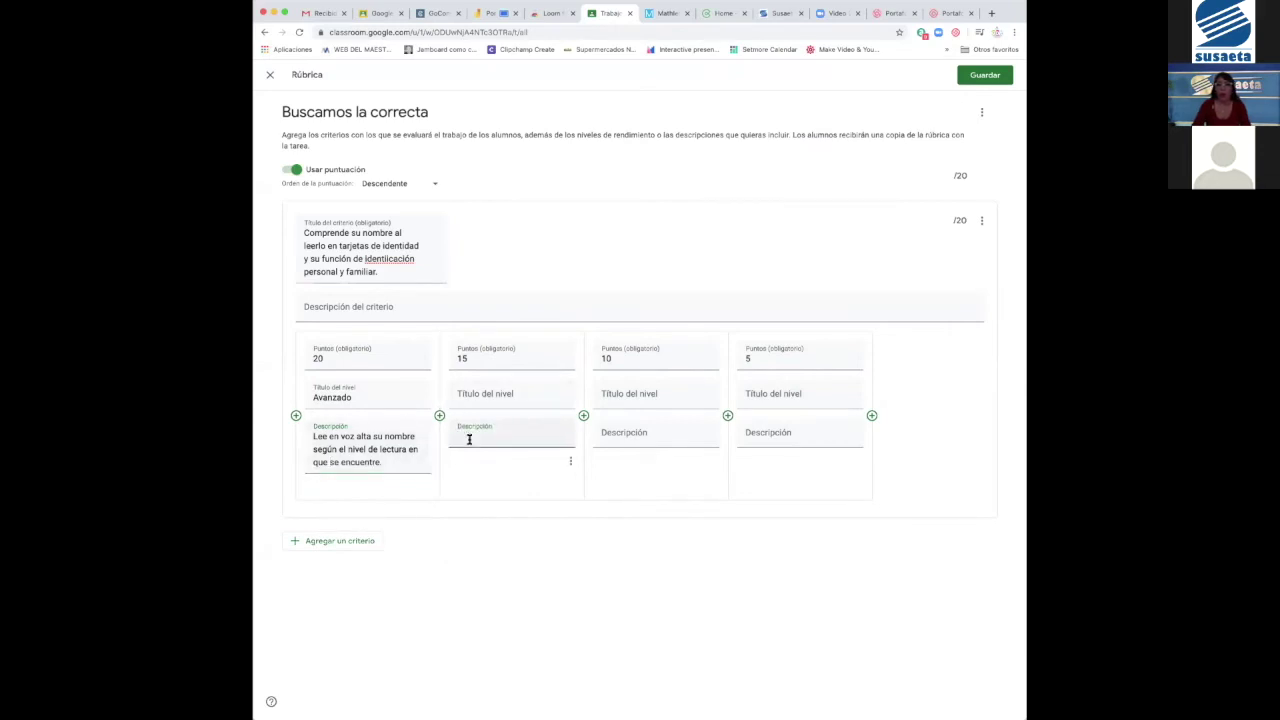
pyautogui.write('Lee en voz alta su nombre según el nivel de lectura en que se encuentre.')
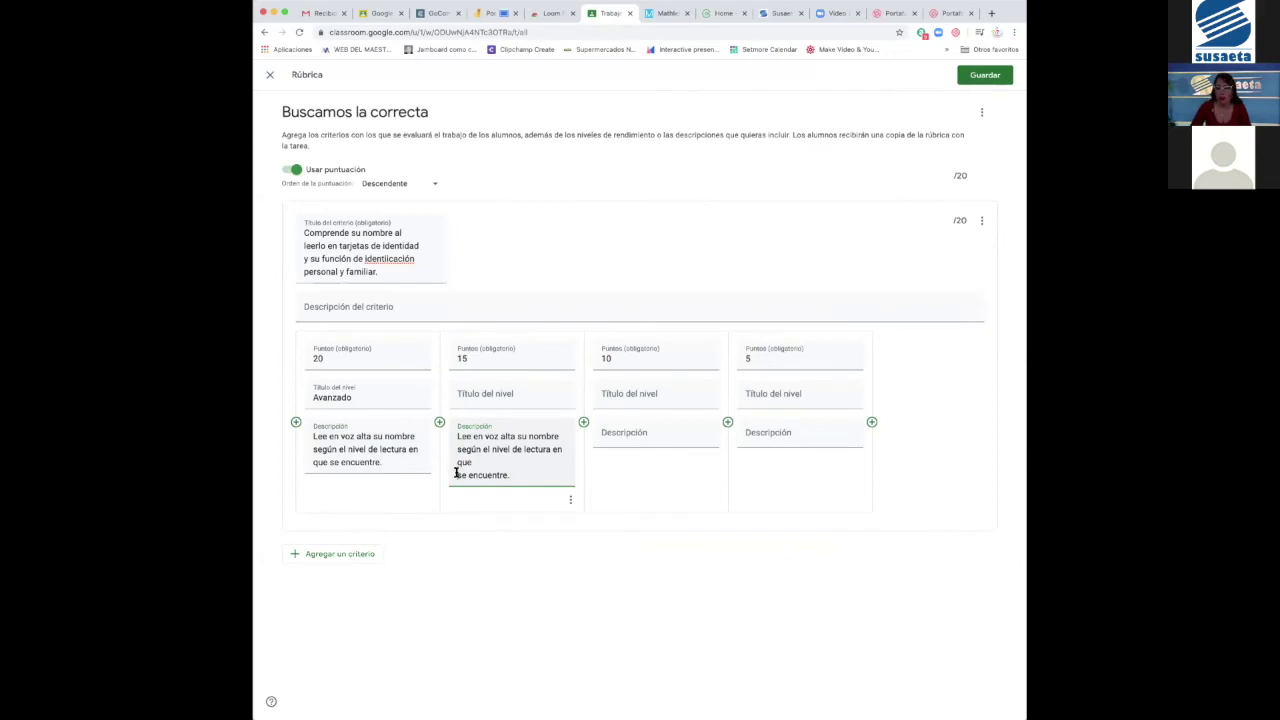
pyautogui.click(455, 474)
pyautogui.press('BackSpace')
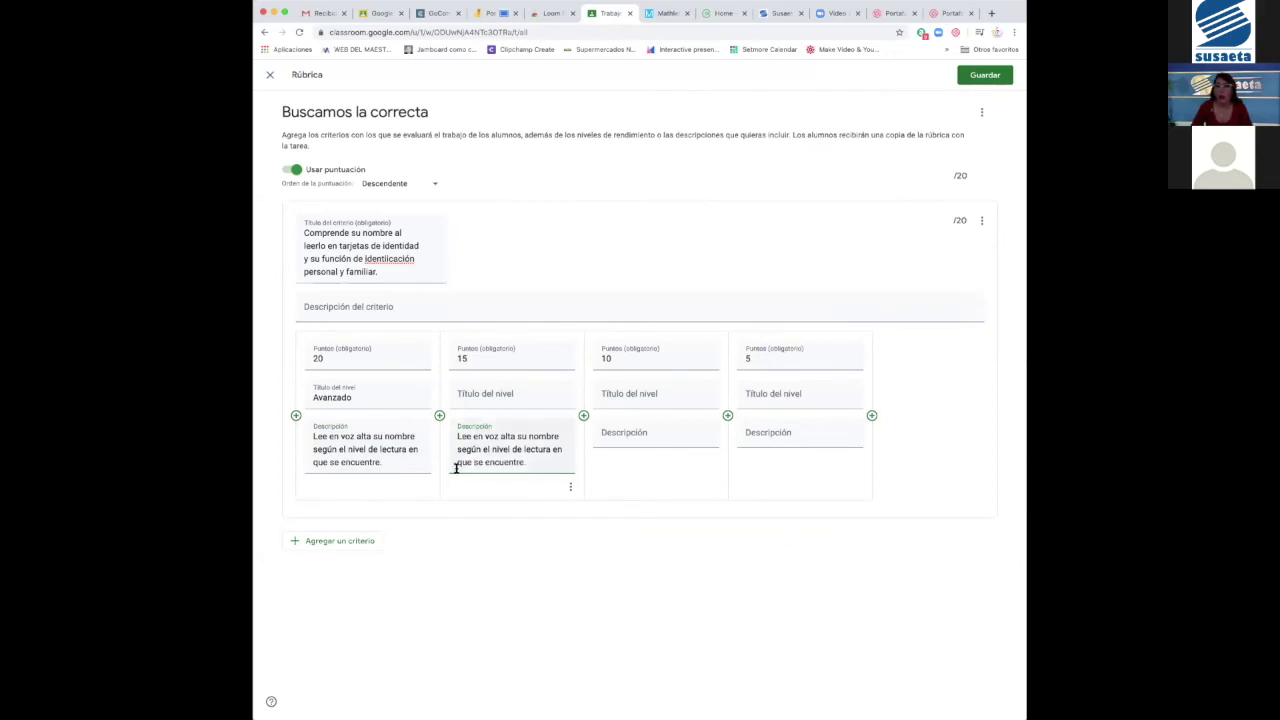
pyautogui.click(515, 434)
pyautogui.write('algunas')
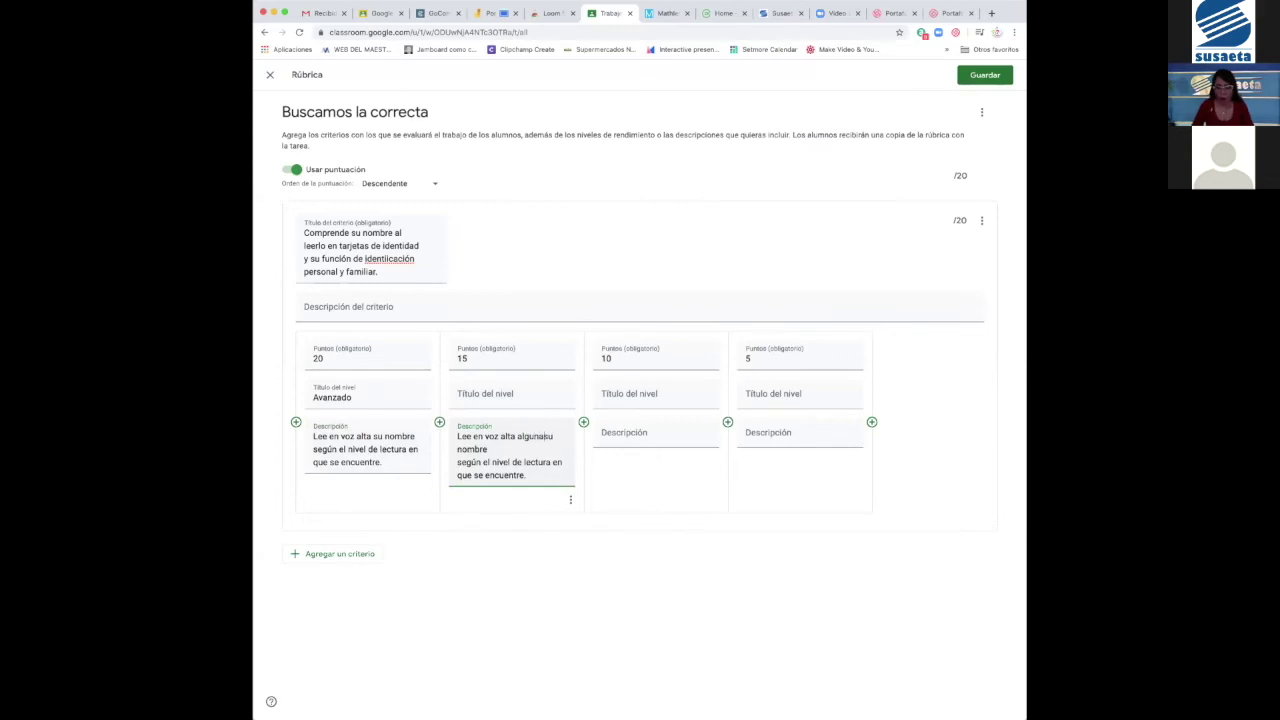
pyautogui.write(' o')
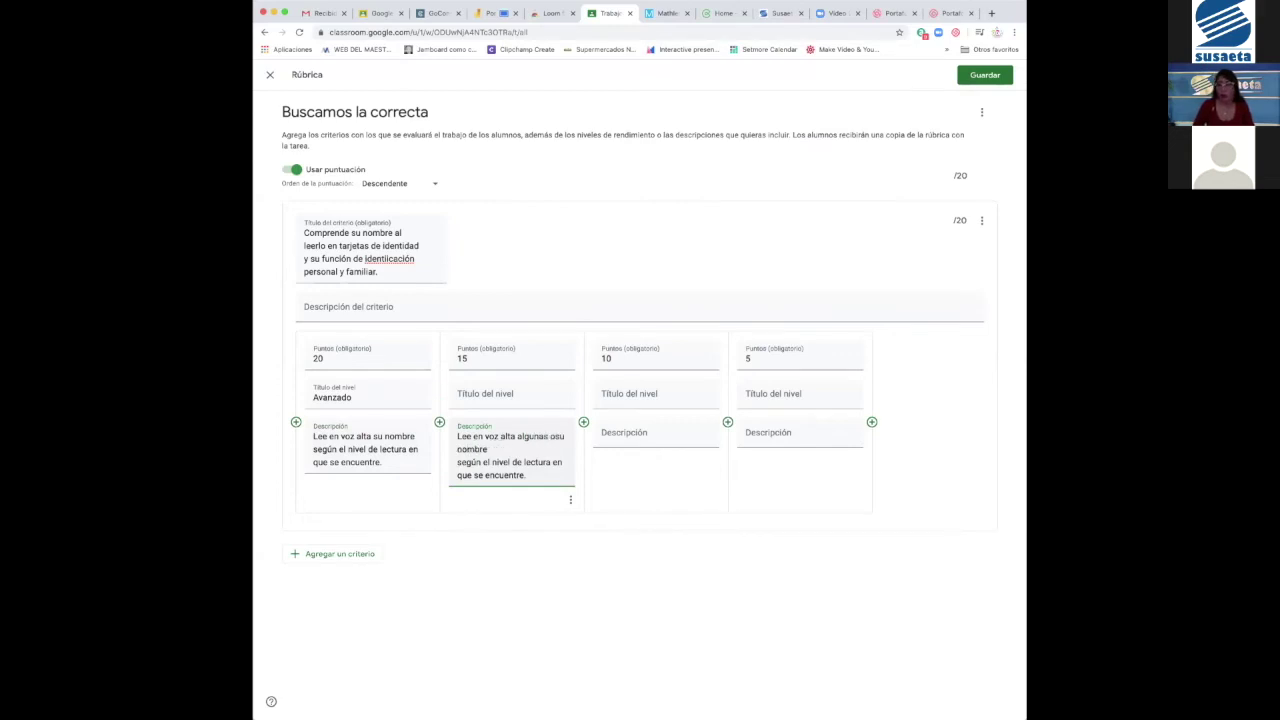
pyautogui.write(' partes de')
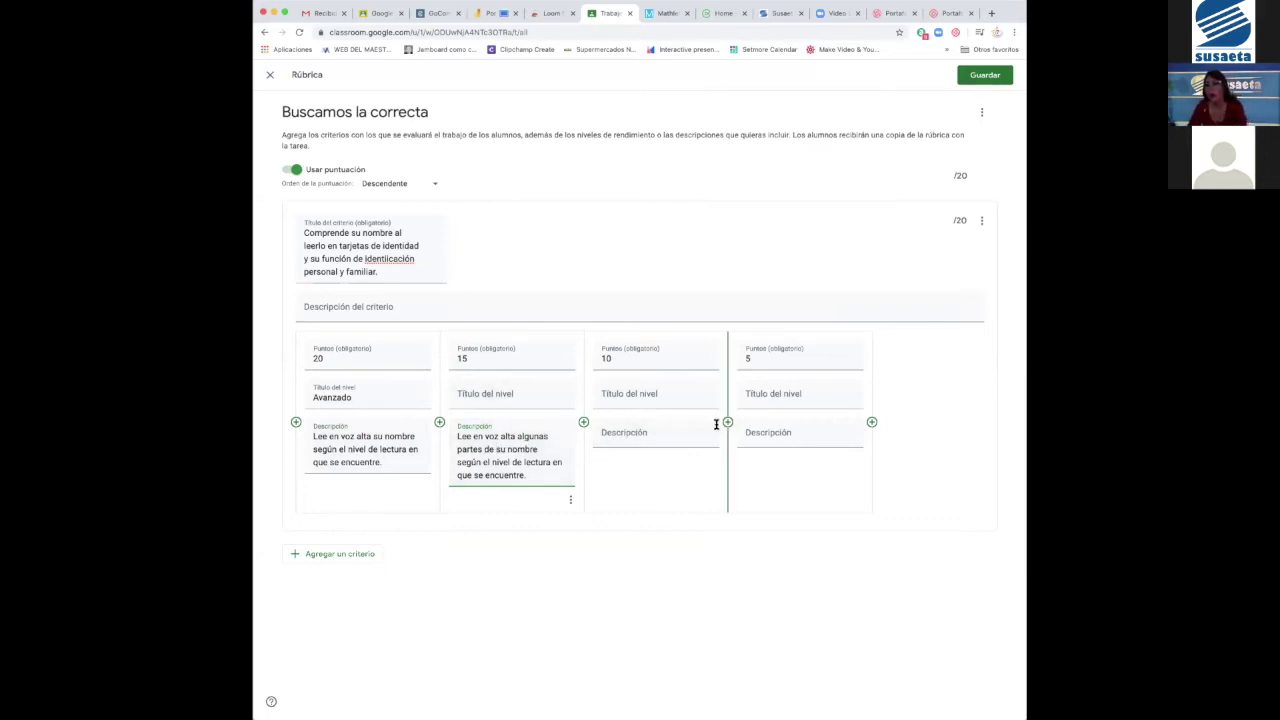
# Copy the 15-point description into the 10-point level, replacing "partes" with "letras del inicio o final" and removing the stray line break
pyautogui.moveTo(457, 437); pyautogui.dragTo(538, 483)
pyautogui.press('super+c')
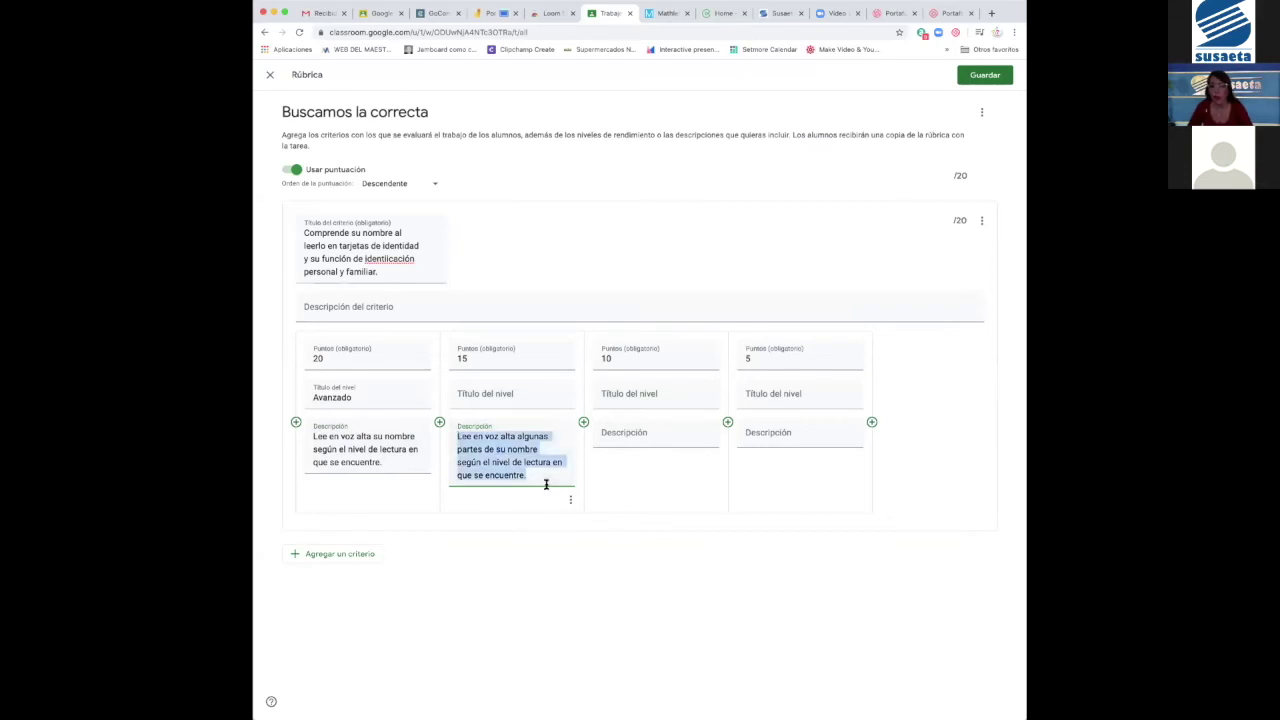
pyautogui.click(612, 438)
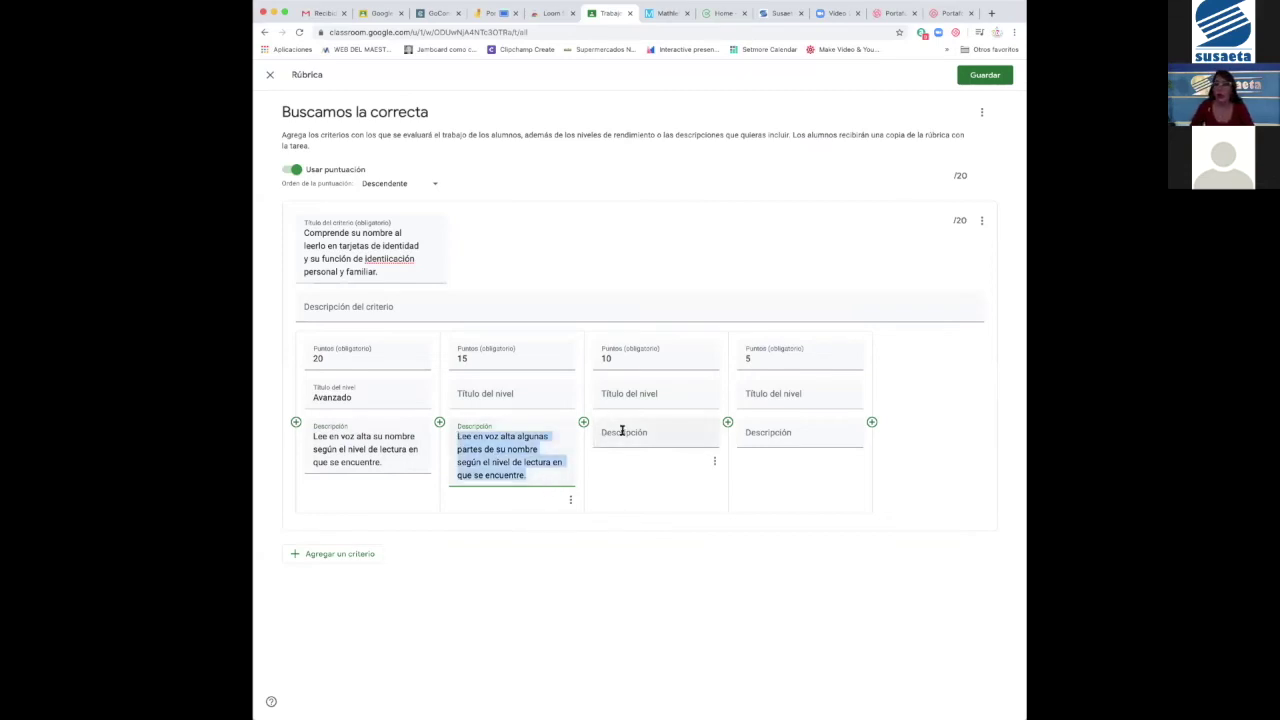
pyautogui.press('super+v')
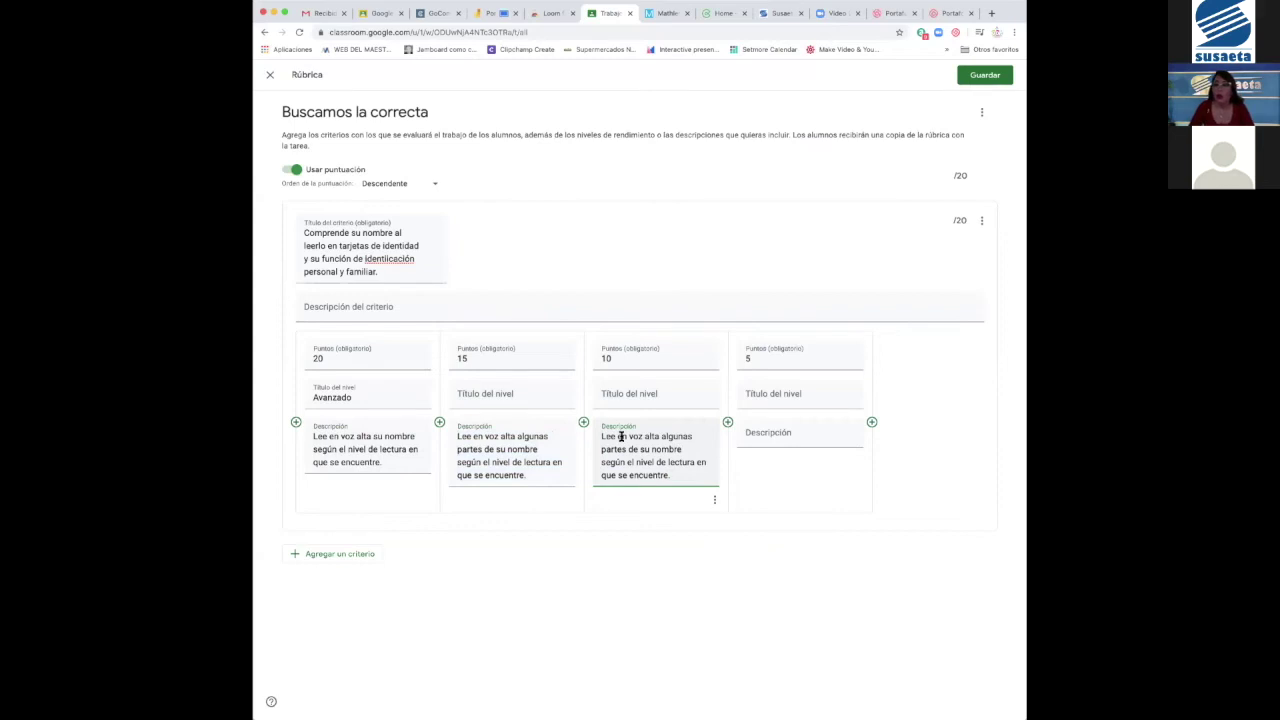
pyautogui.moveTo(601, 452); pyautogui.dragTo(626, 452)
pyautogui.write('letas del inicio ')
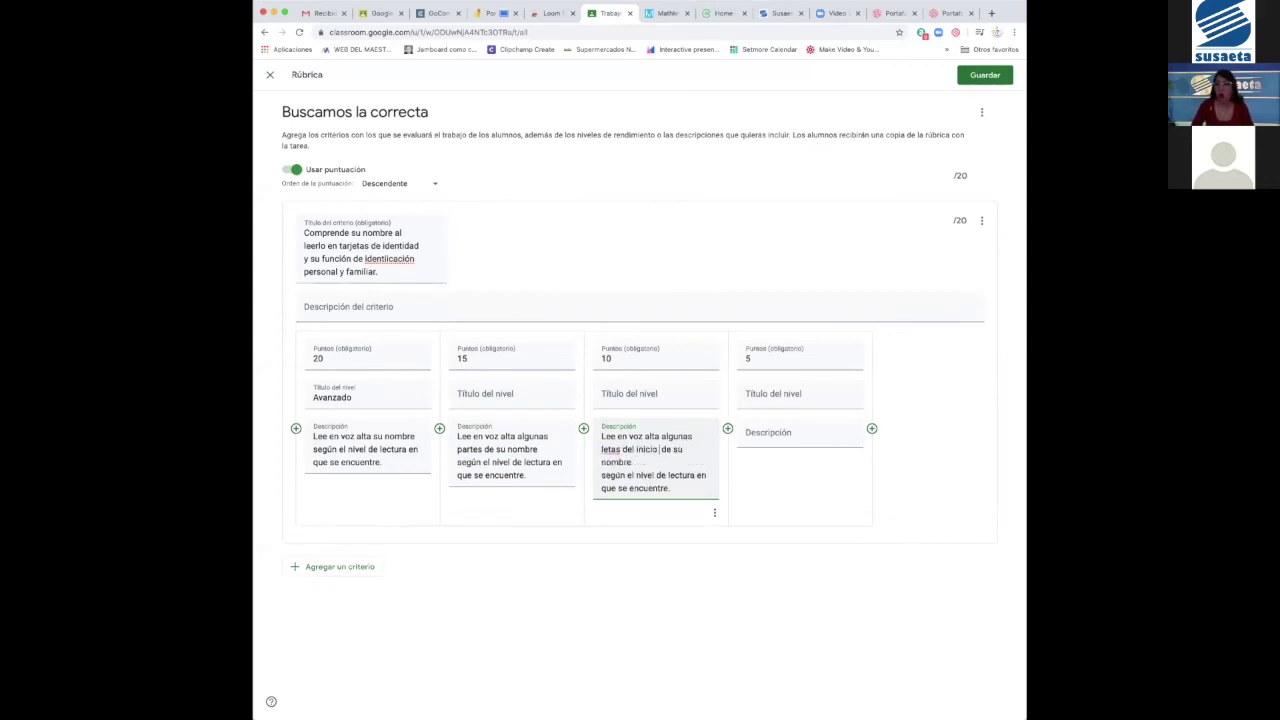
pyautogui.write('o final')
pyautogui.click(612, 449)
pyautogui.write('r')
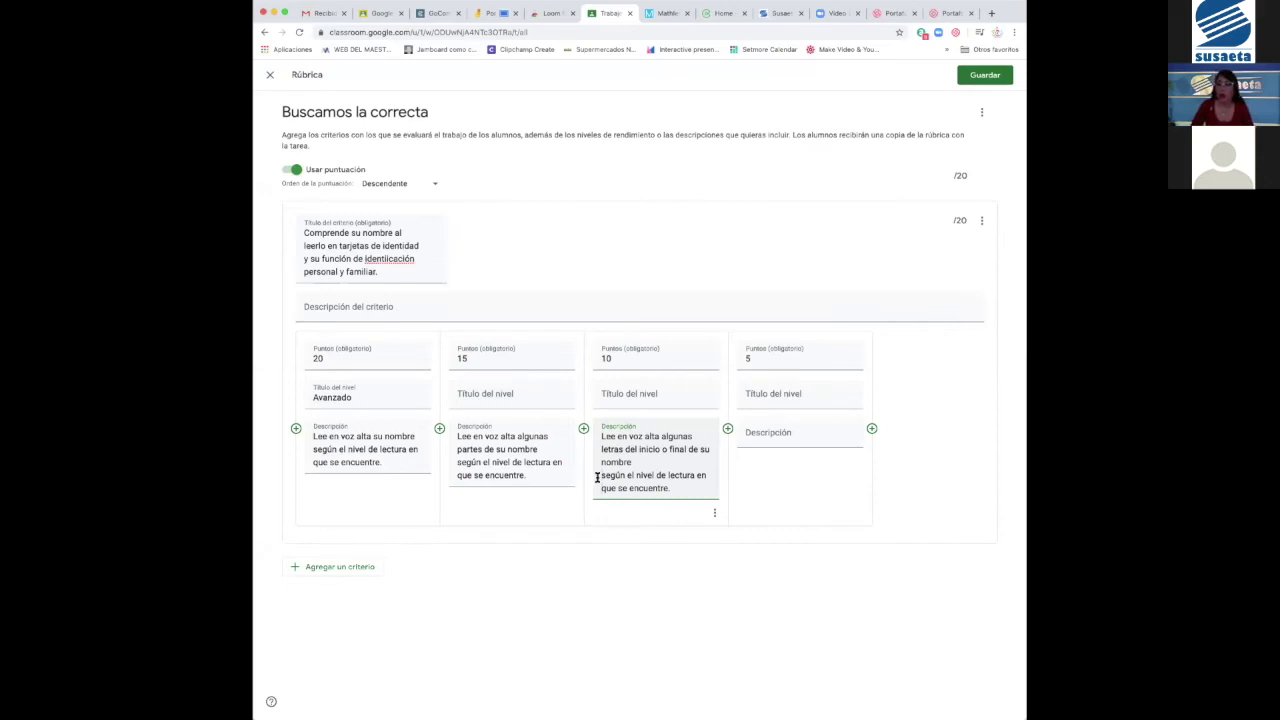
pyautogui.click(597, 478)
pyautogui.press('BackSpace')
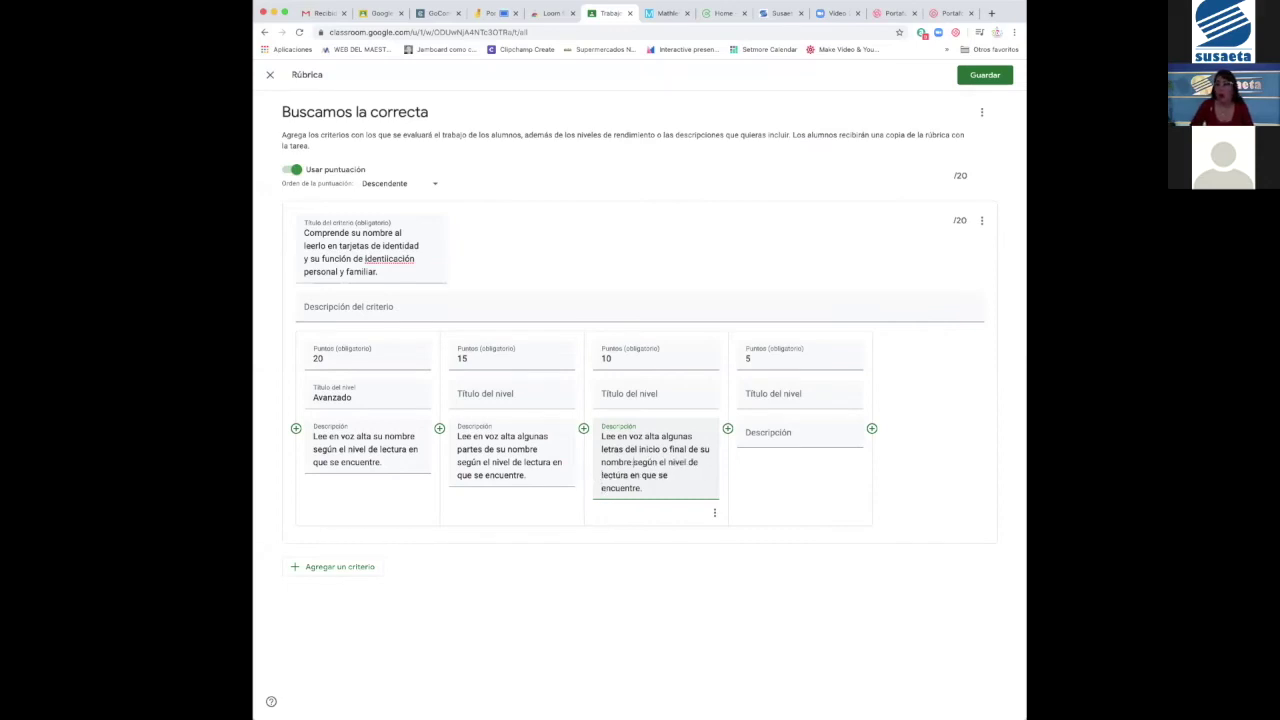
# Paste the copied description into the 5-point level, change its beginning to "Reconoce algunas letras de su nombre", and save the rubric
pyautogui.click(754, 431)
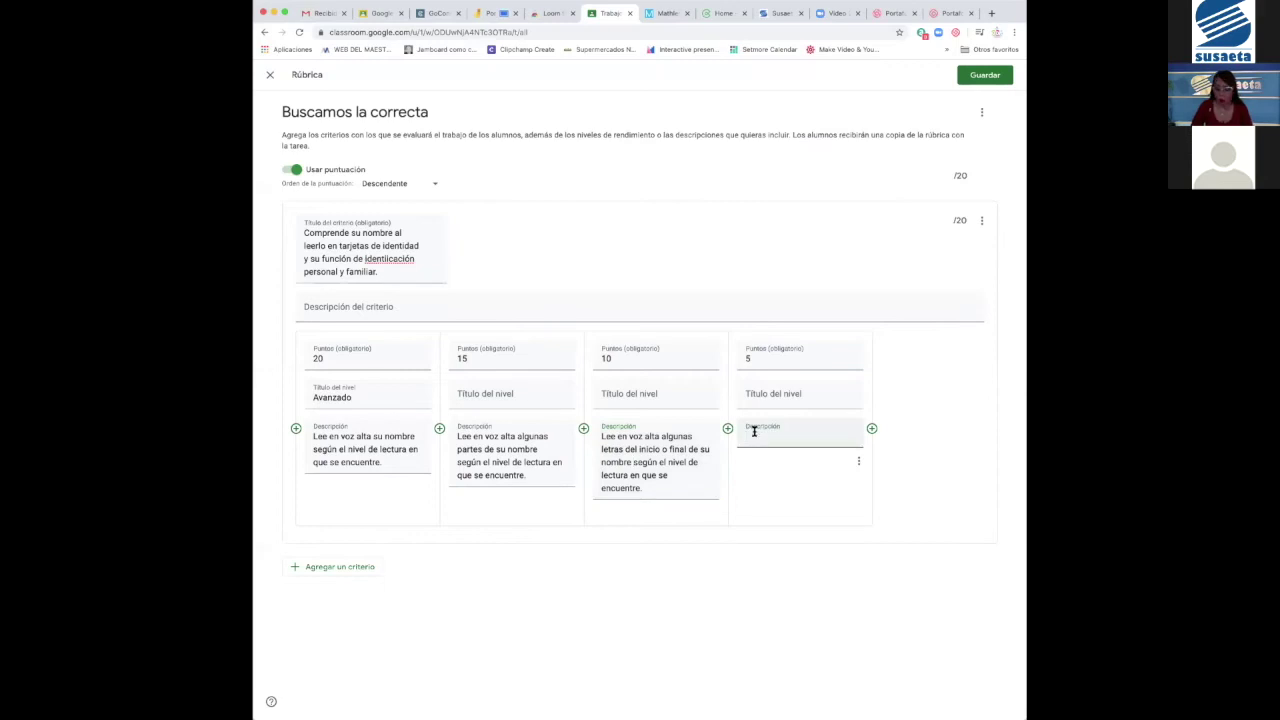
pyautogui.press('super+v')
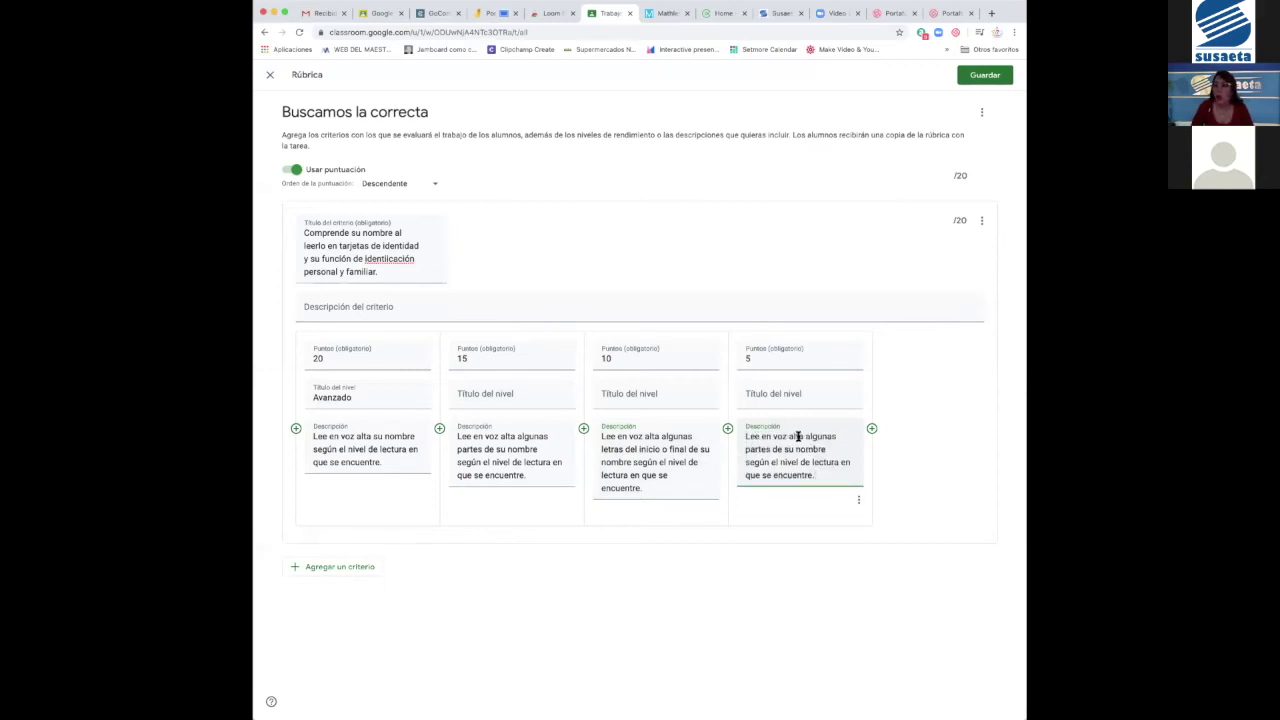
pyautogui.moveTo(804, 437); pyautogui.dragTo(742, 437)
pyautogui.write('Reconoce algunas partes')
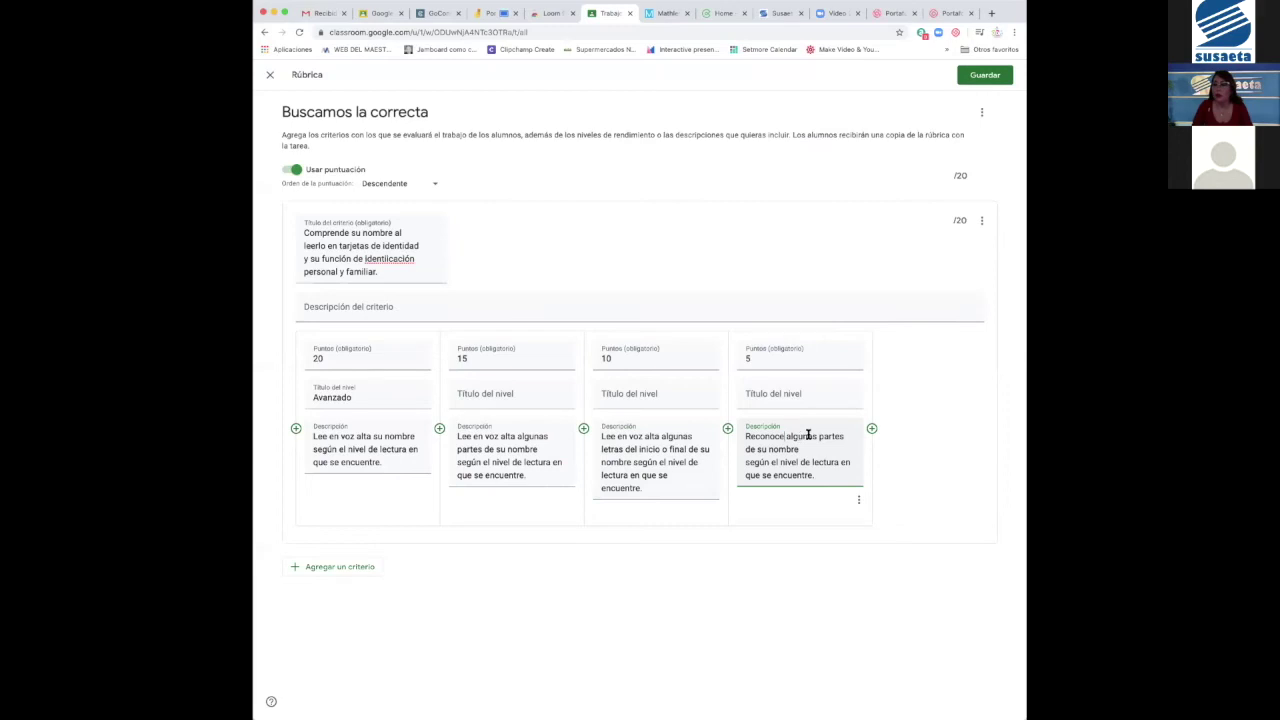
pyautogui.moveTo(828, 437); pyautogui.dragTo(852, 436)
pyautogui.write('letras')
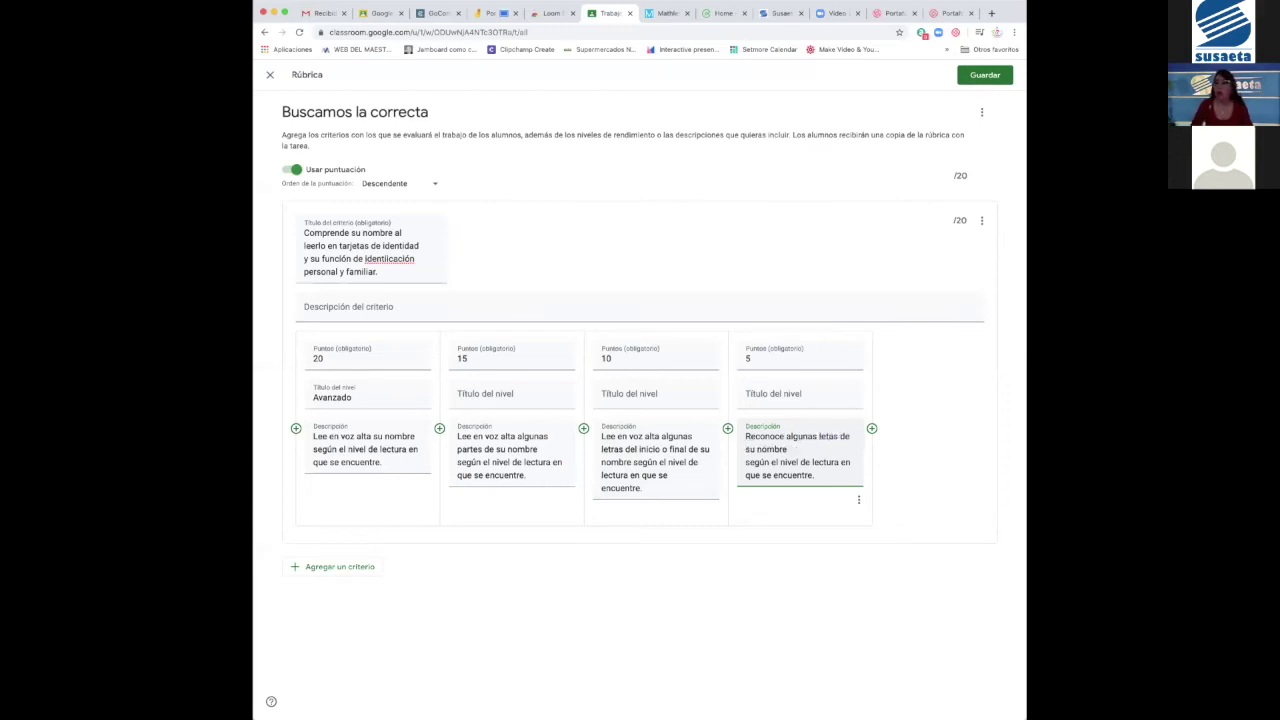
pyautogui.click(743, 463)
pyautogui.press('BackSpace')
pyautogui.click(970, 76)
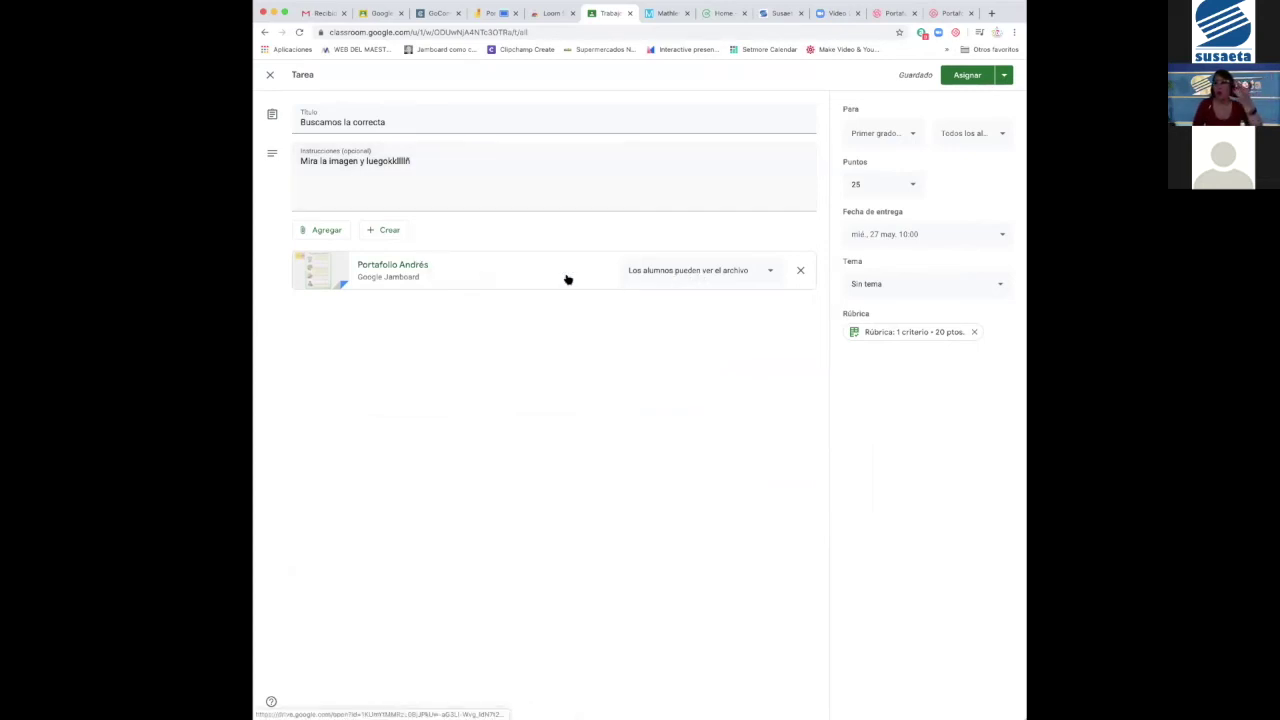
# Set the Jamboard attachment to make a copy for each student and assign the task to the class
pyautogui.click(771, 271)
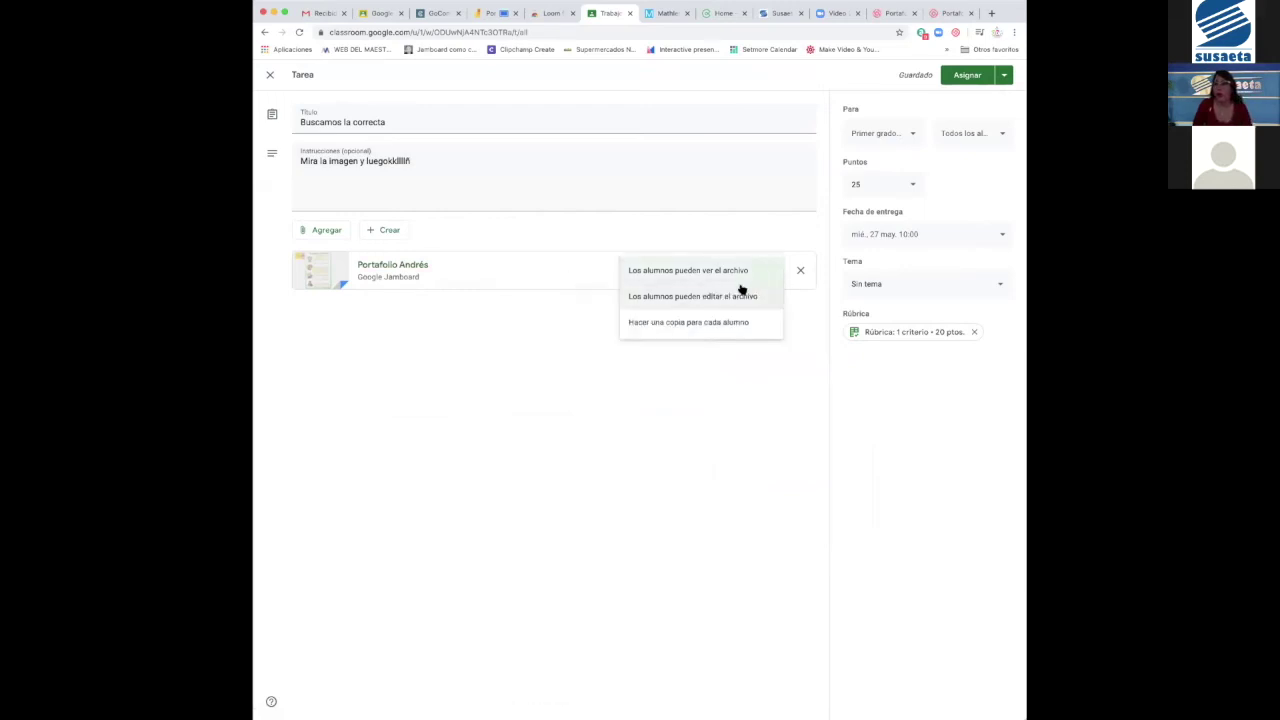
pyautogui.click(646, 321)
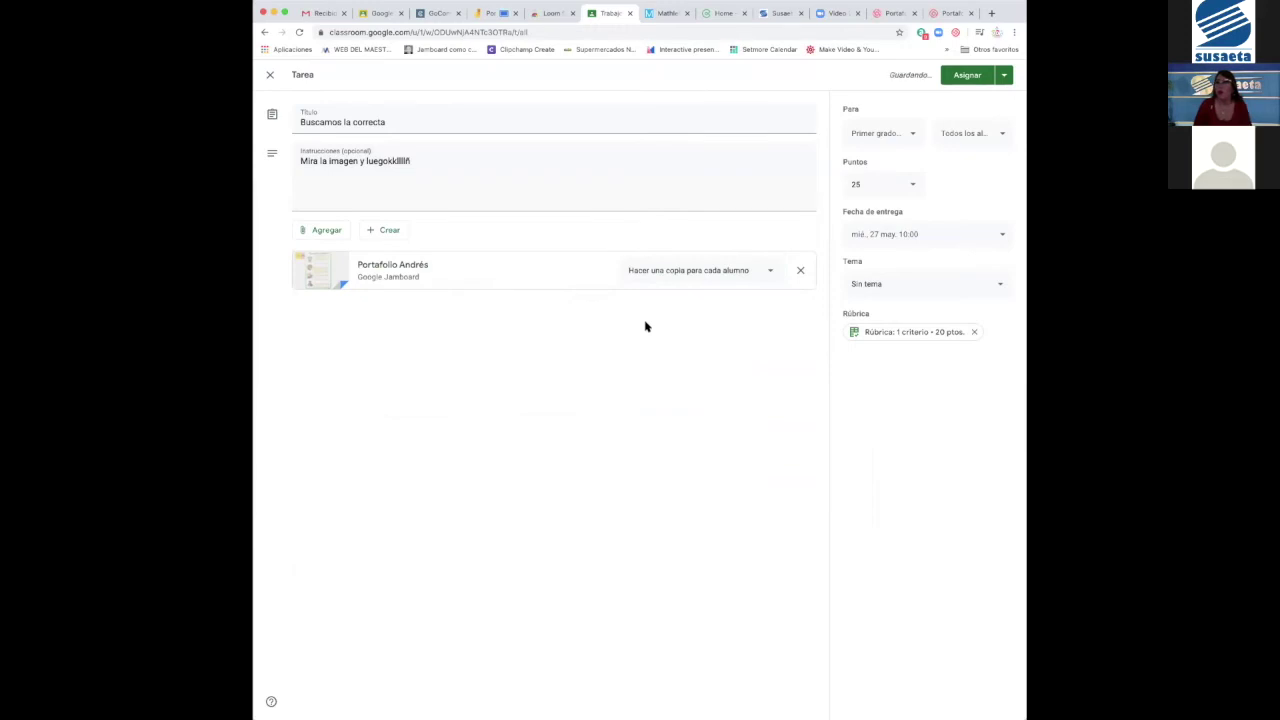
pyautogui.click(967, 76)
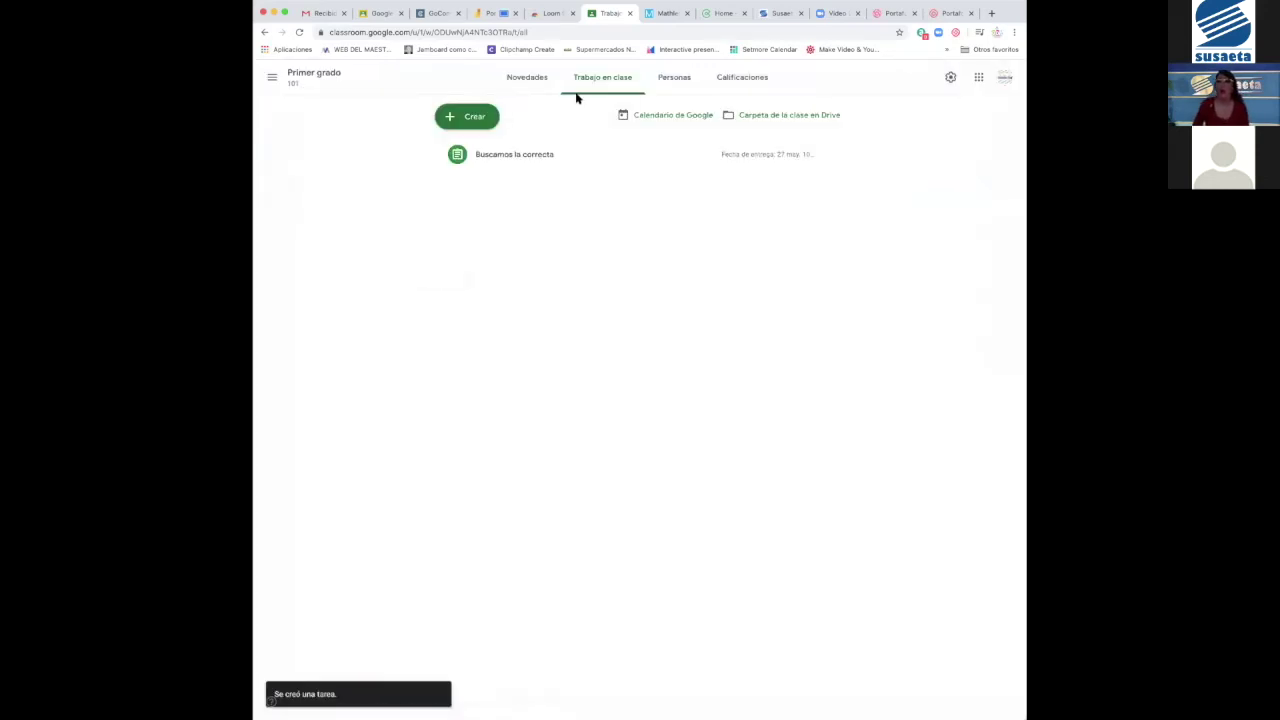
# Check the class gradebook, advance past its grading-setup tip, and view the class's teachers and students
pyautogui.click(742, 78)
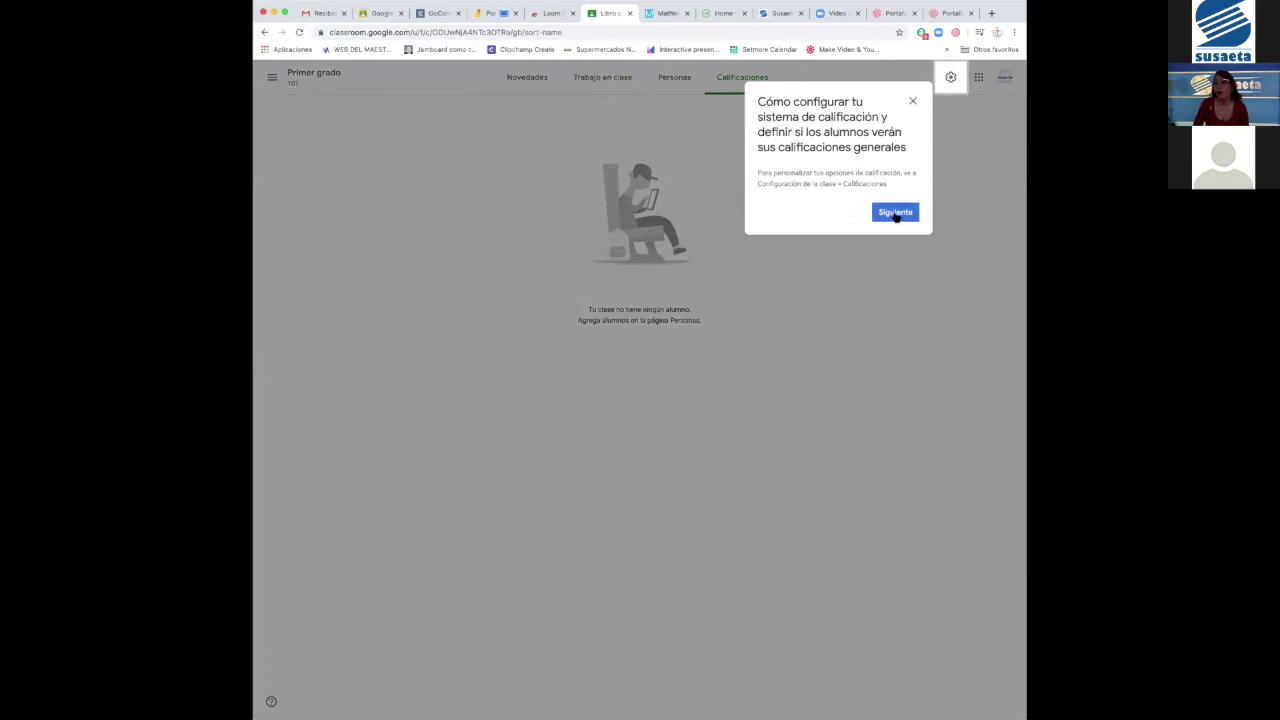
pyautogui.click(895, 213)
pyautogui.click(674, 78)
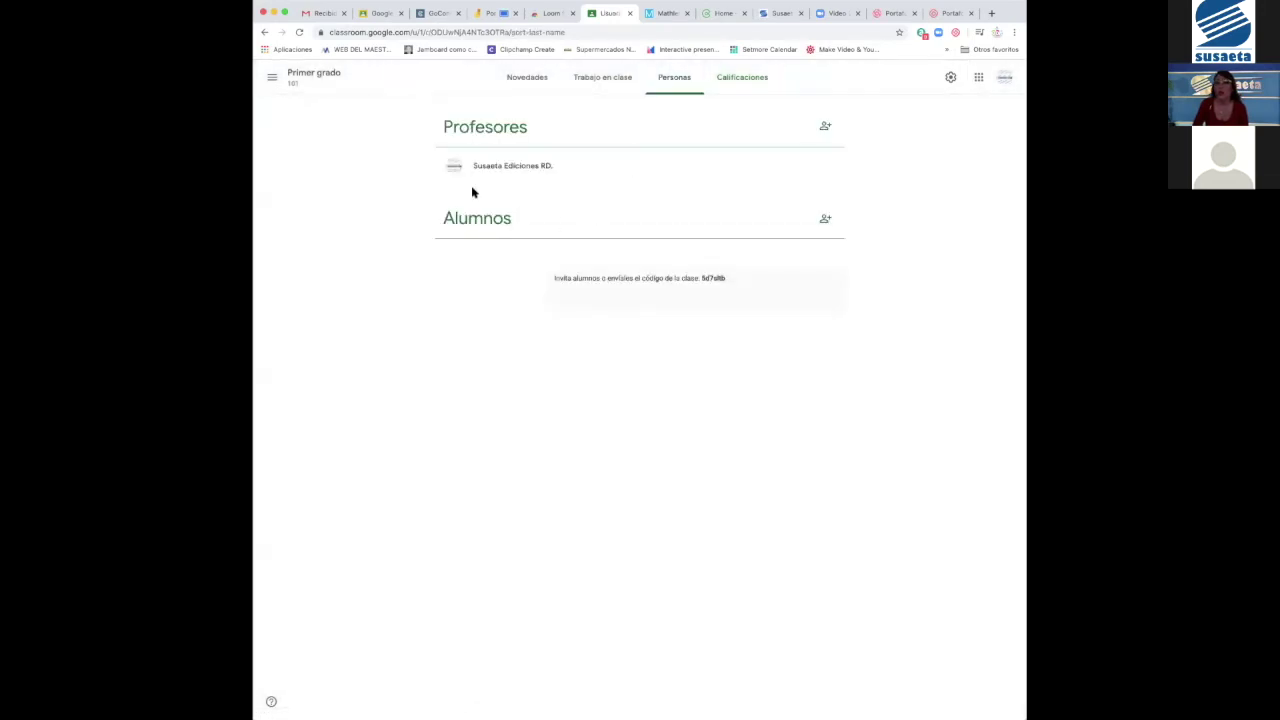
# View the student invitation form, cancel it without inviting anyone, and highlight the class code for students
pyautogui.click(826, 222)
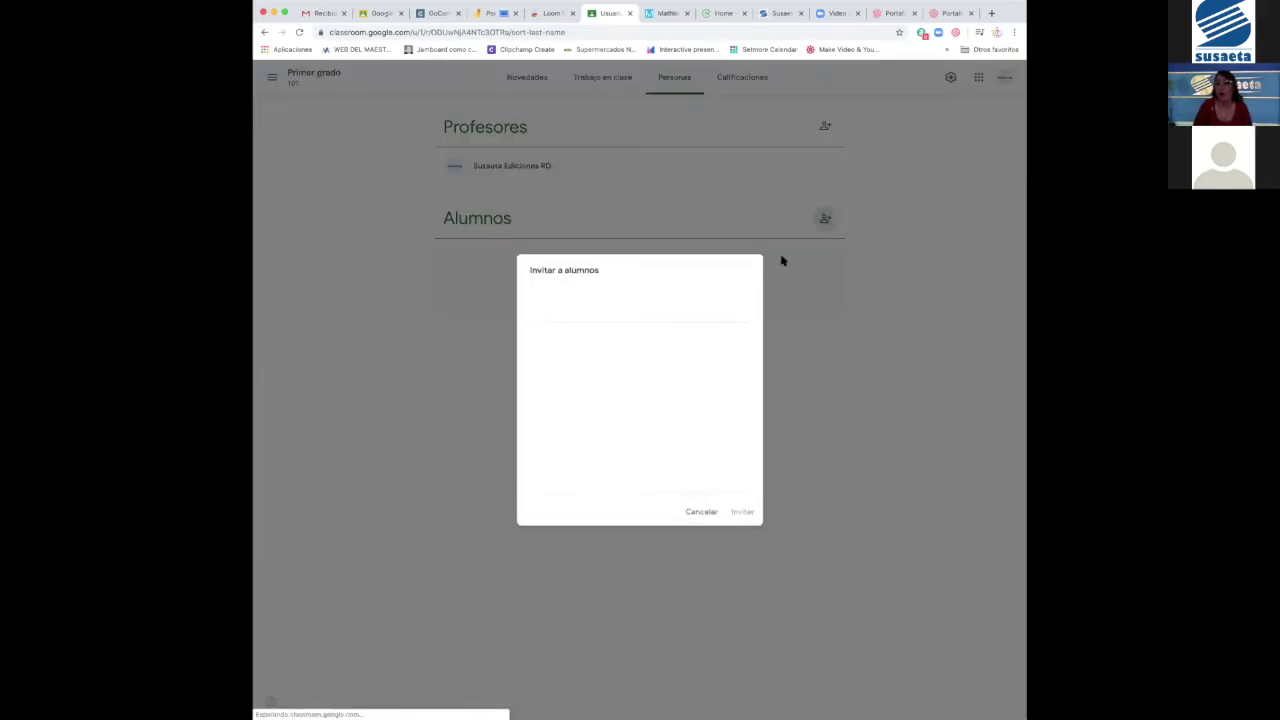
pyautogui.click(700, 511)
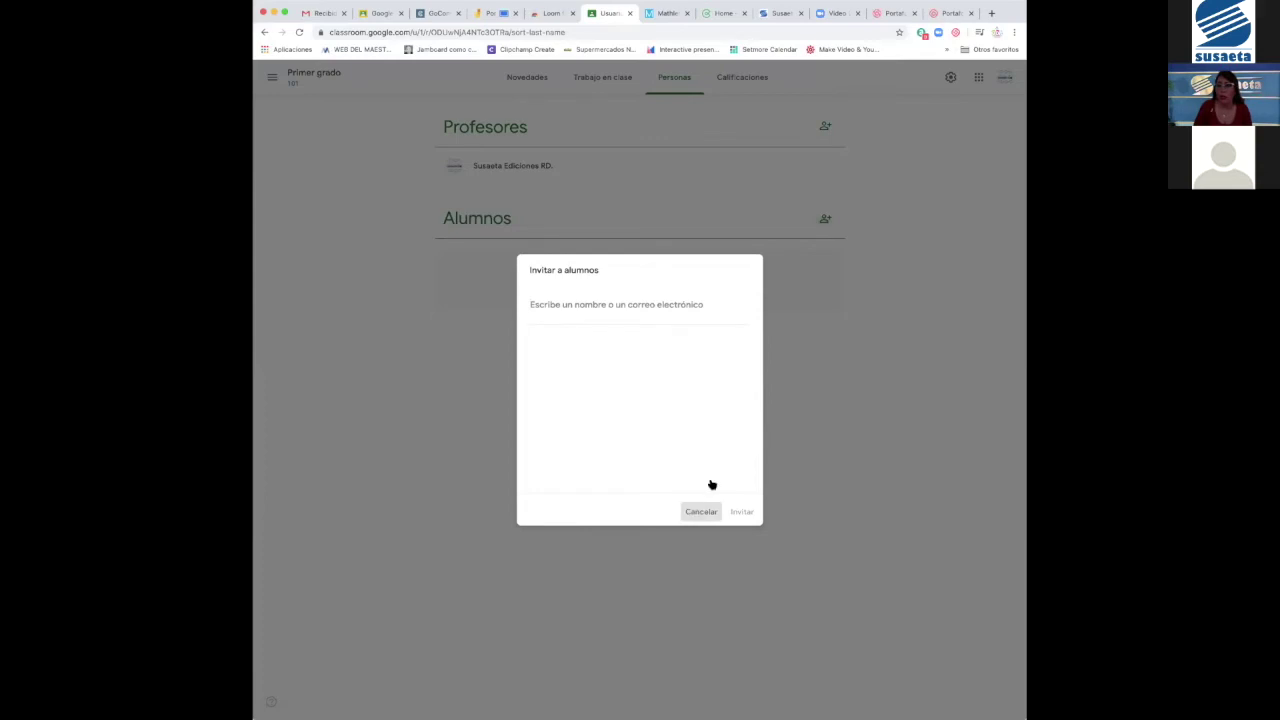
pyautogui.moveTo(700, 277); pyautogui.dragTo(728, 283)
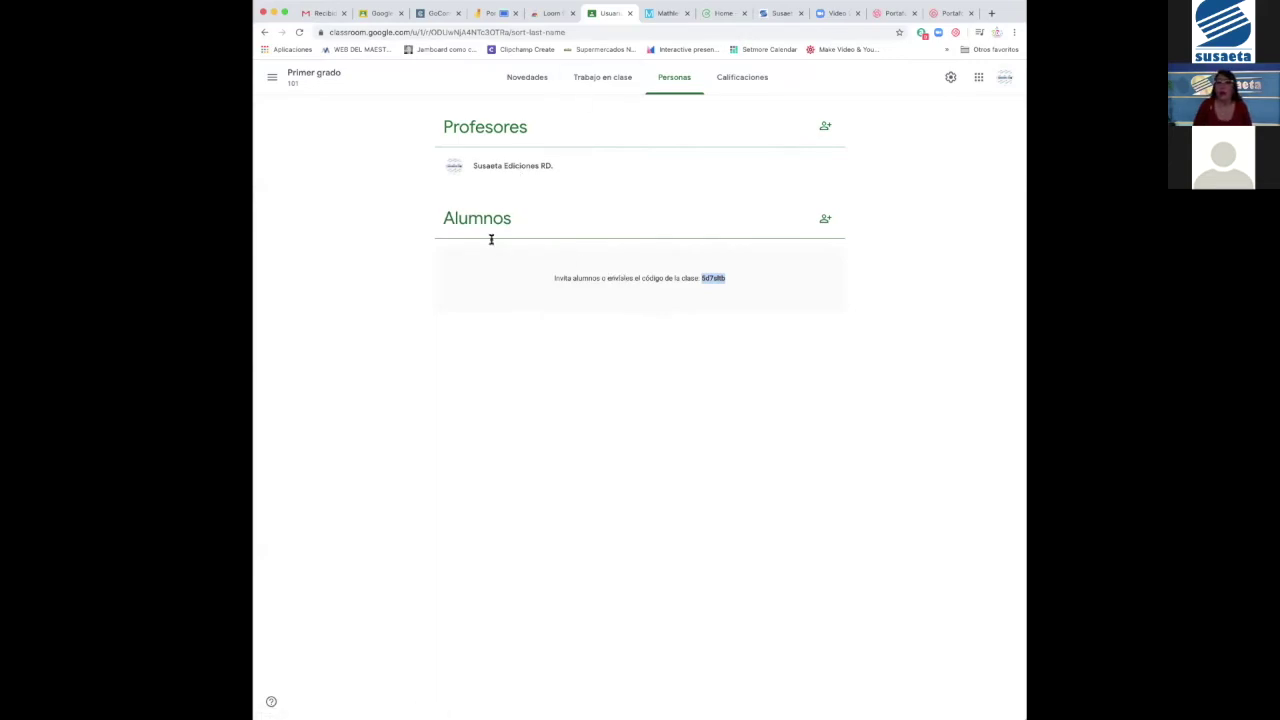
# Expand the "Buscamos la correcta" assignment in the classwork and review its Jamboard attachment and its grading rubric
pyautogui.click(605, 79)
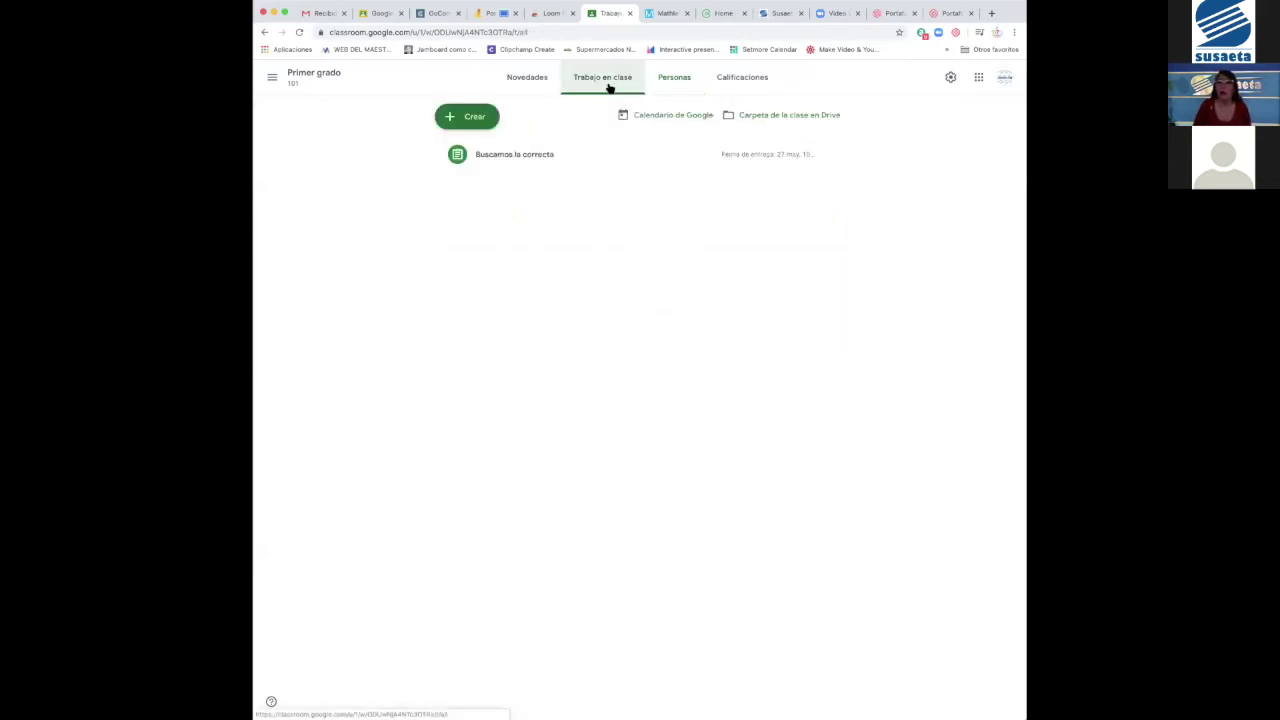
pyautogui.click(506, 153)
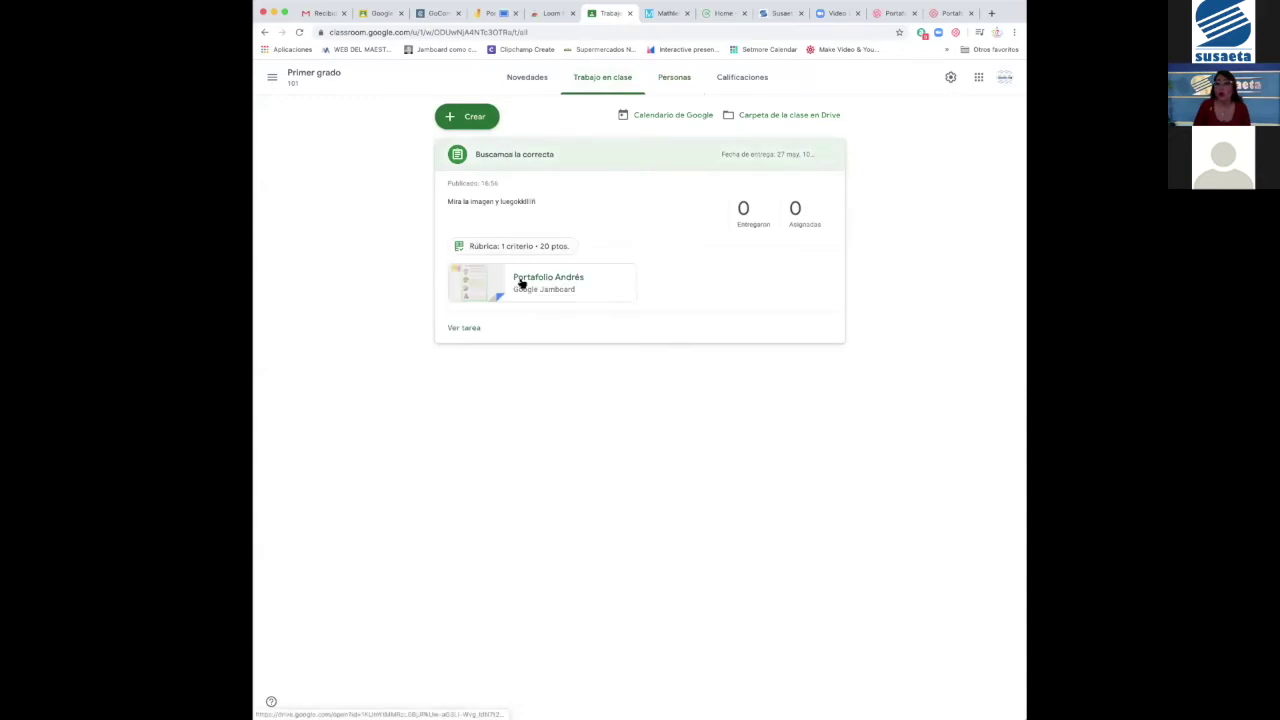
pyautogui.click(522, 284)
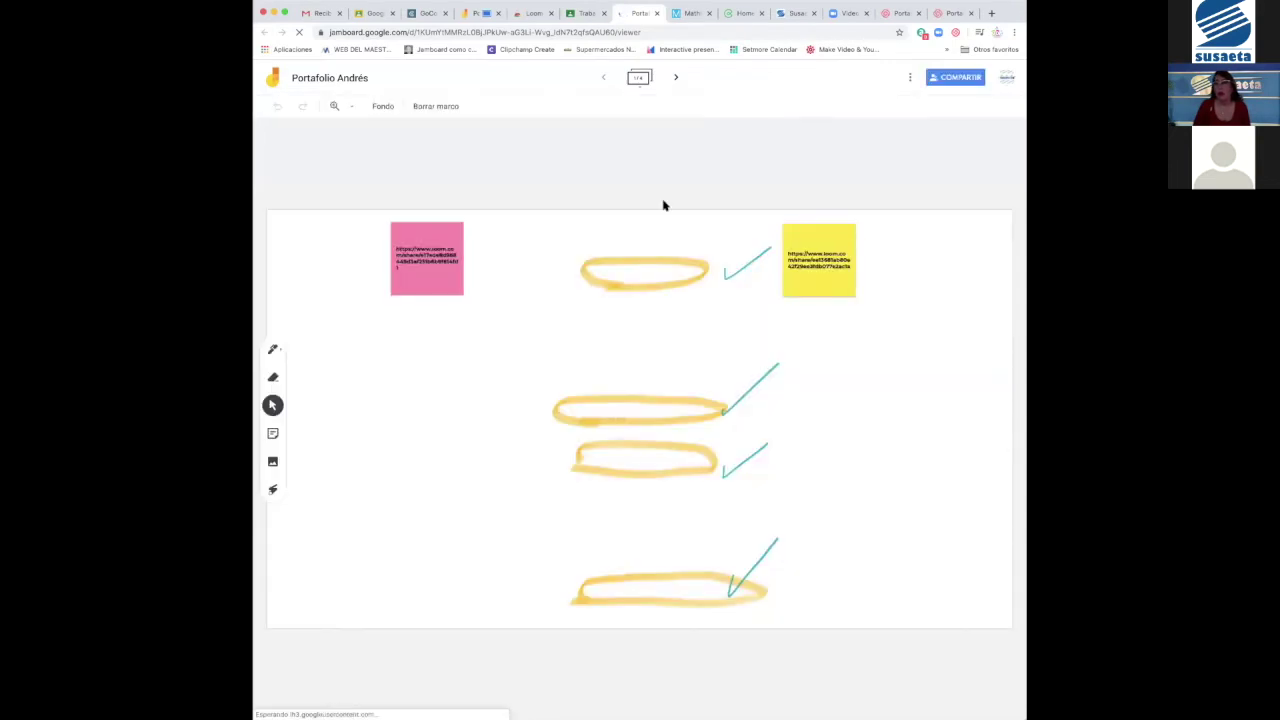
pyautogui.click(584, 14)
pyautogui.click(535, 248)
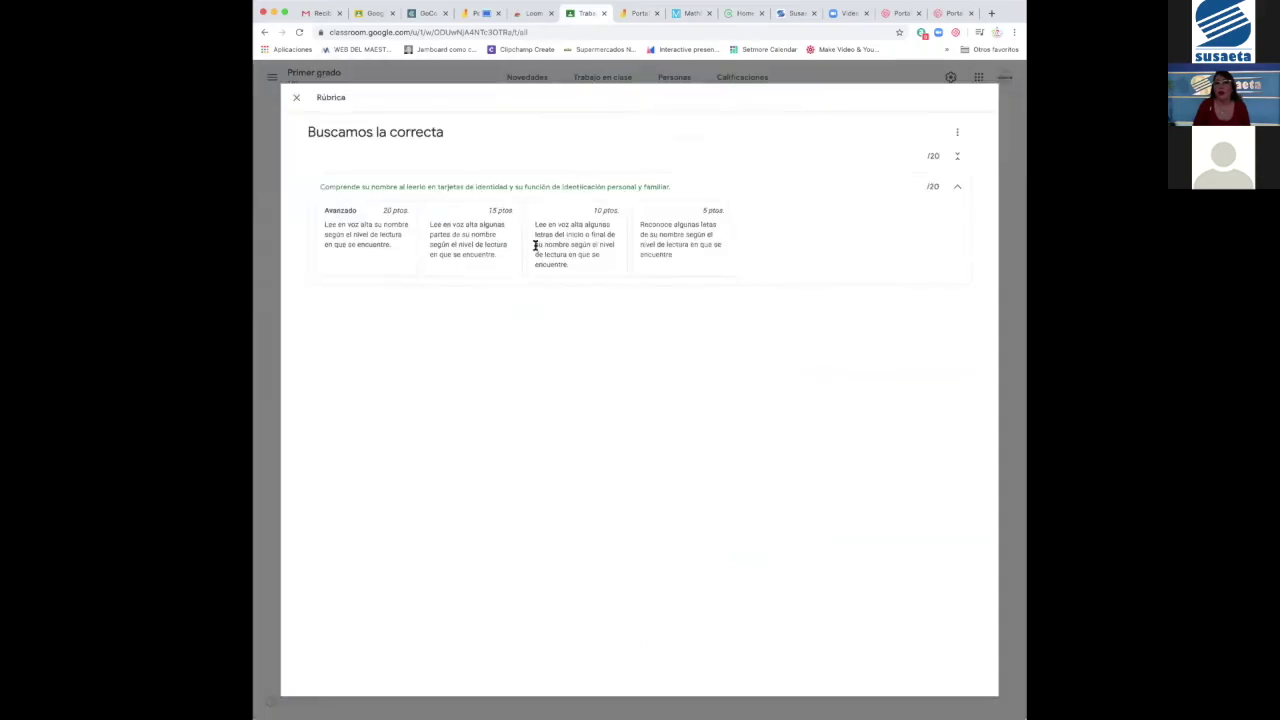